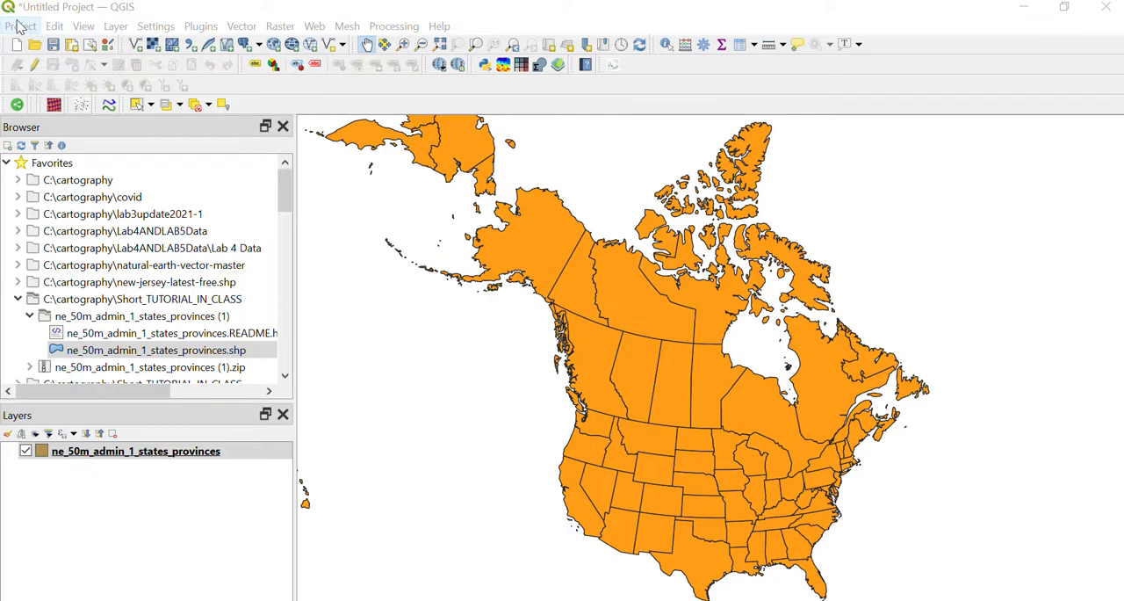
Set the project's coordinate reference system to North_America_Albers_Equal_Area_Conic (ESRI:102008), found by filtering for 102008
left_click(18, 27)
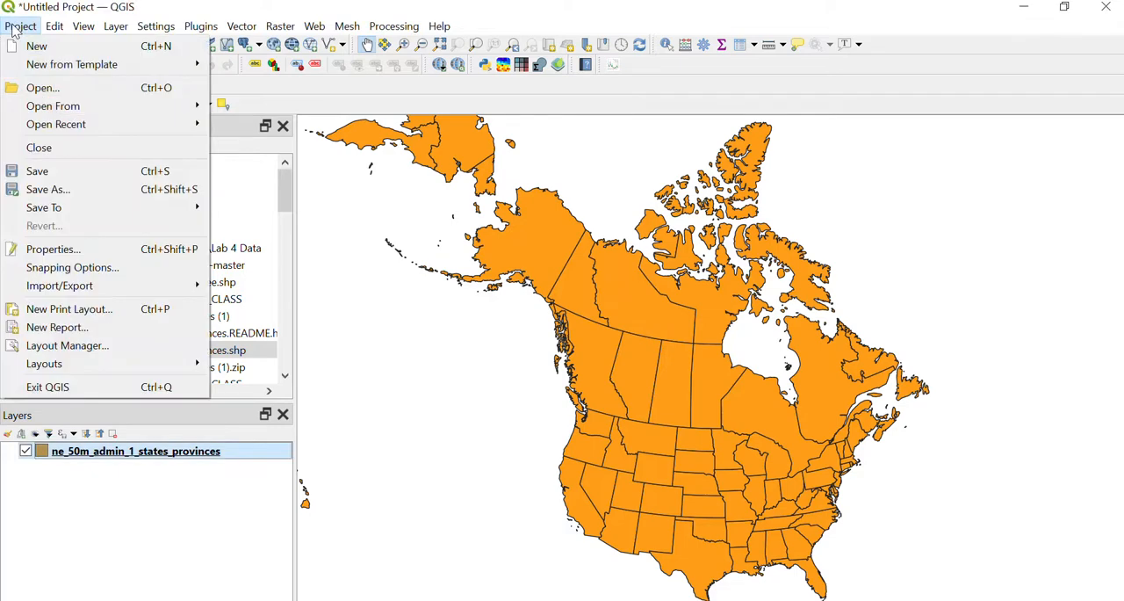
left_click(73, 254)
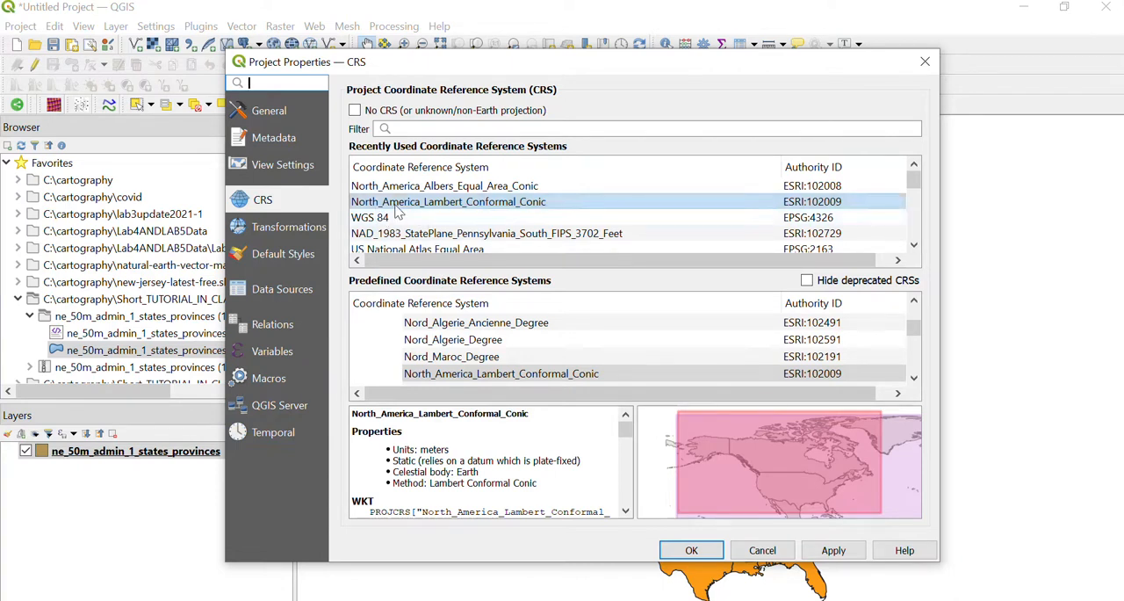
left_click(481, 209)
left_click(442, 128)
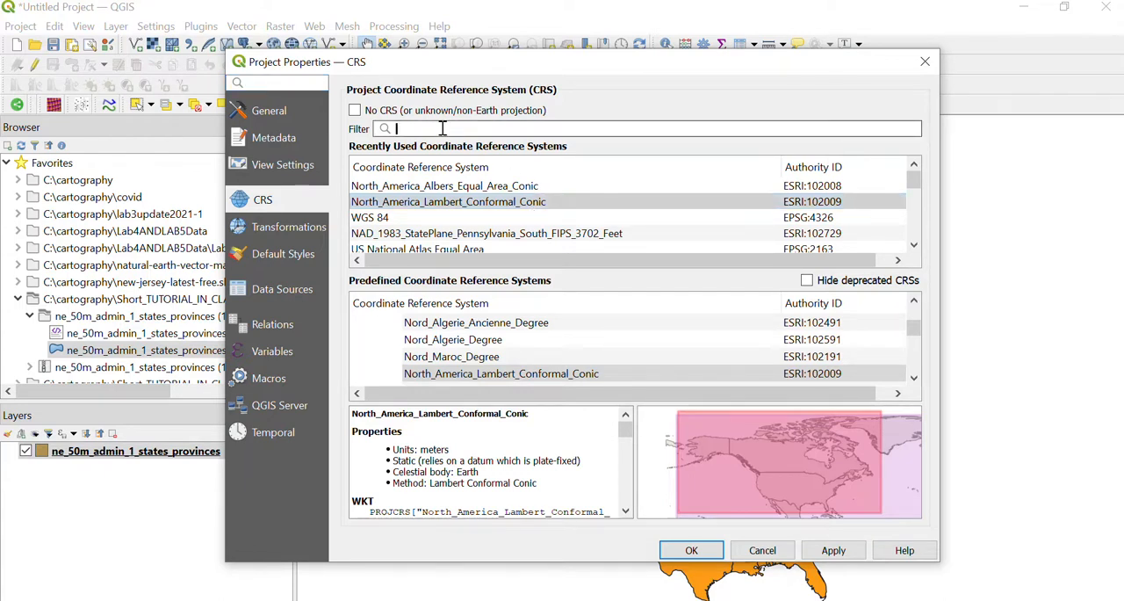
type("102")
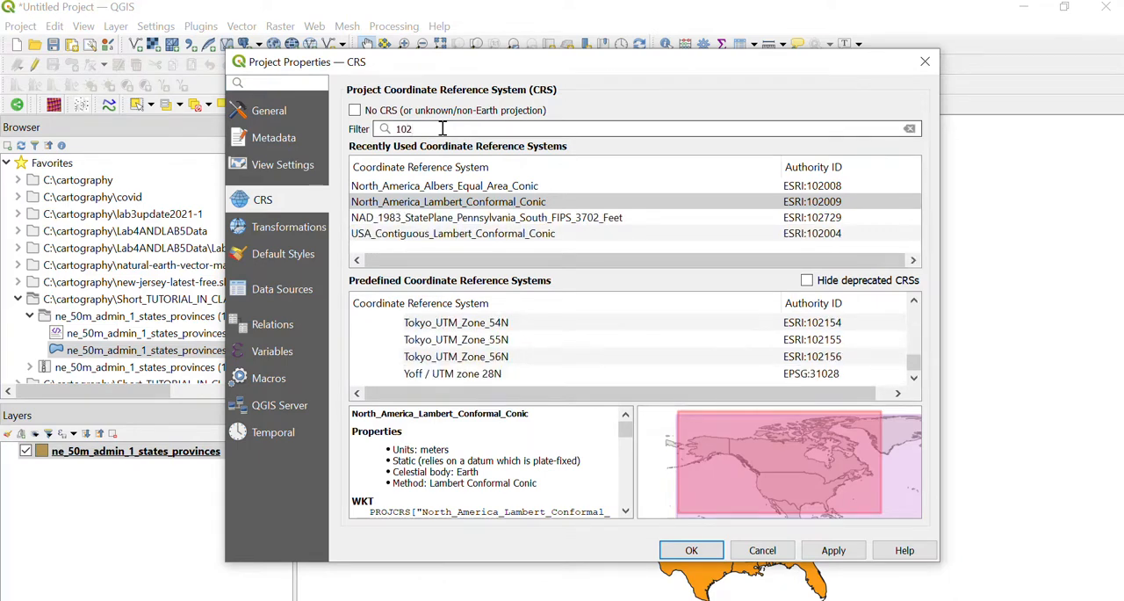
type("008")
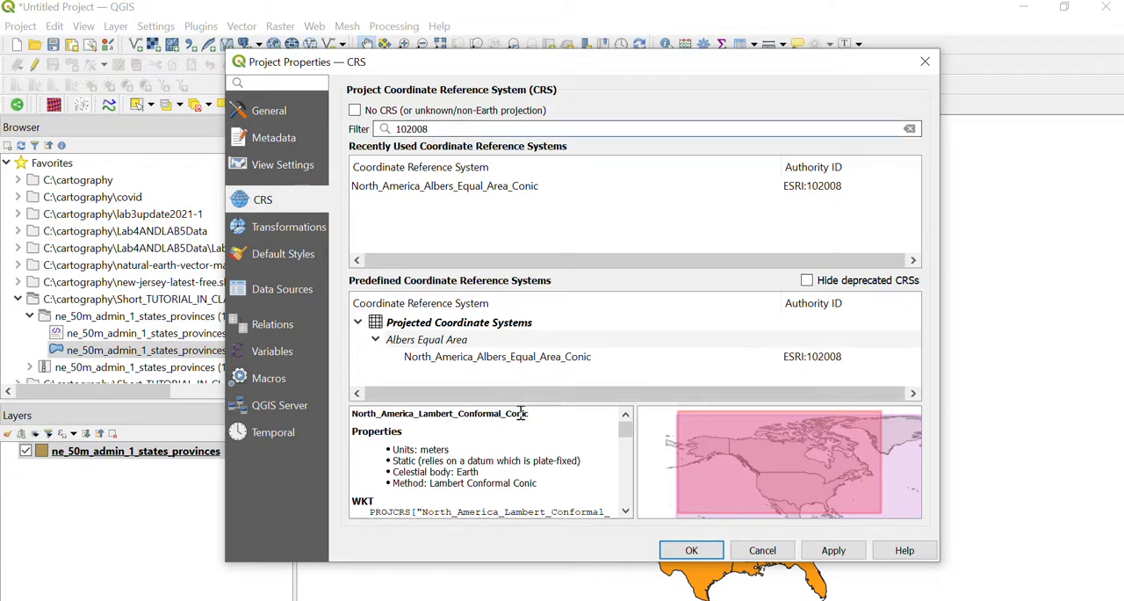
left_click(521, 362)
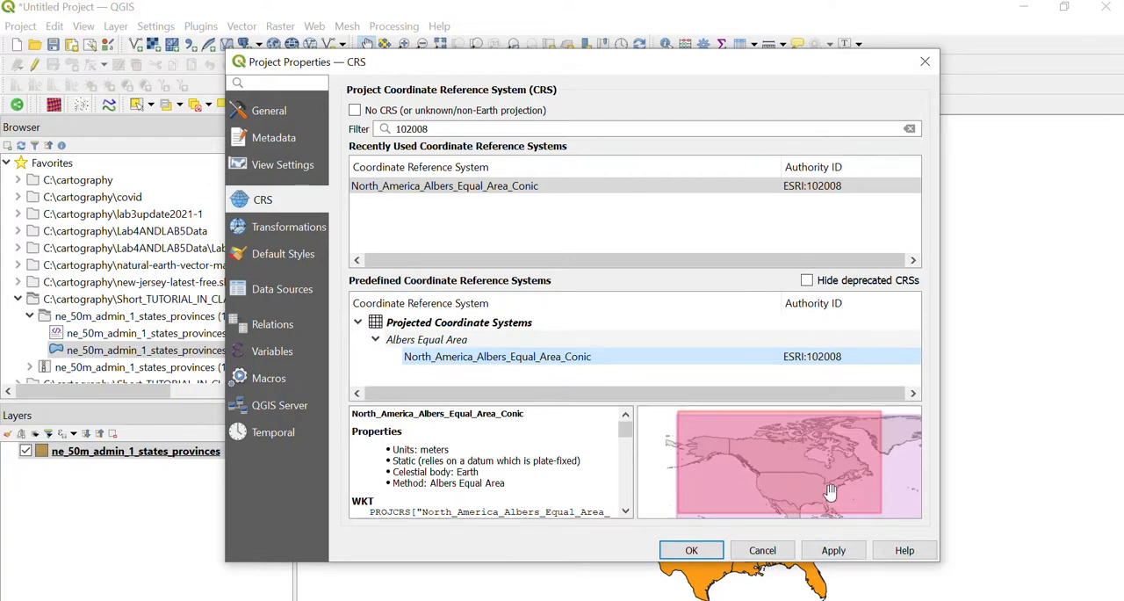
left_click(830, 551)
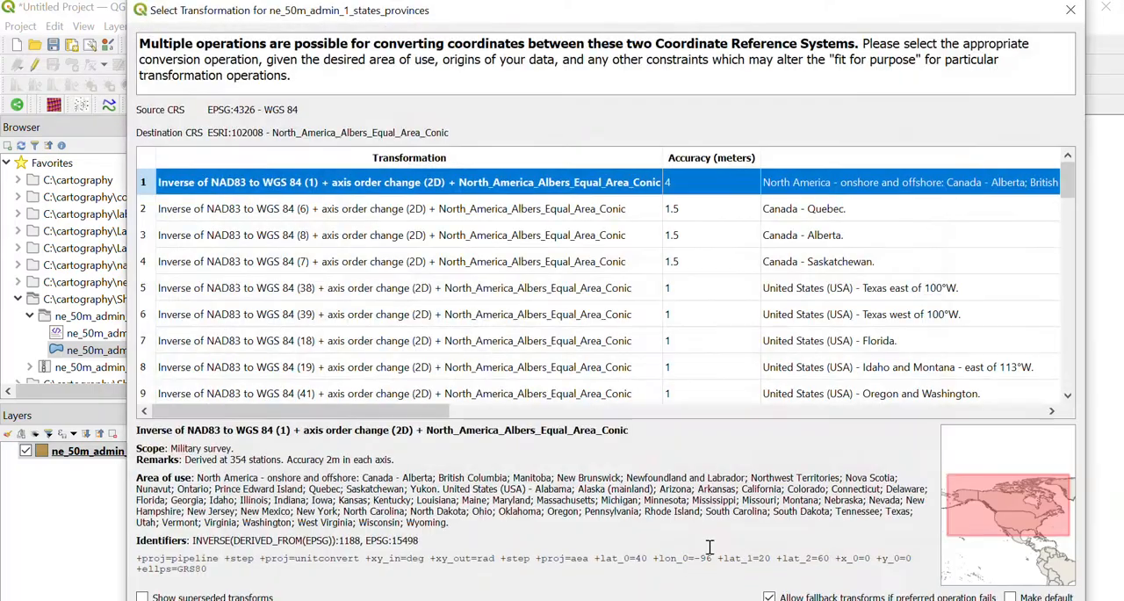
left_click(1070, 10)
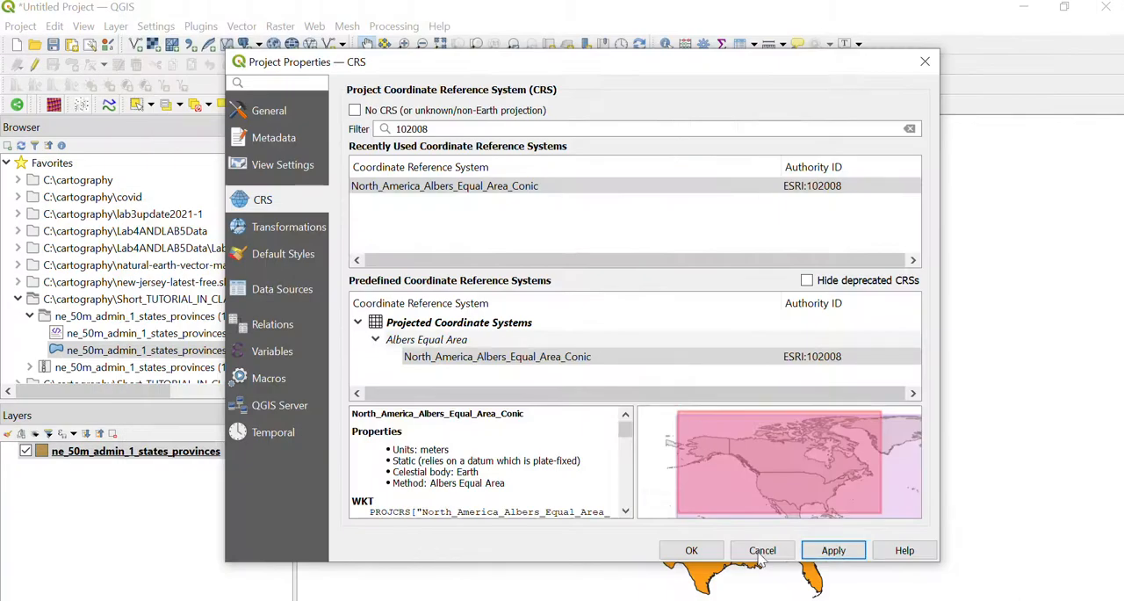
left_click(691, 549)
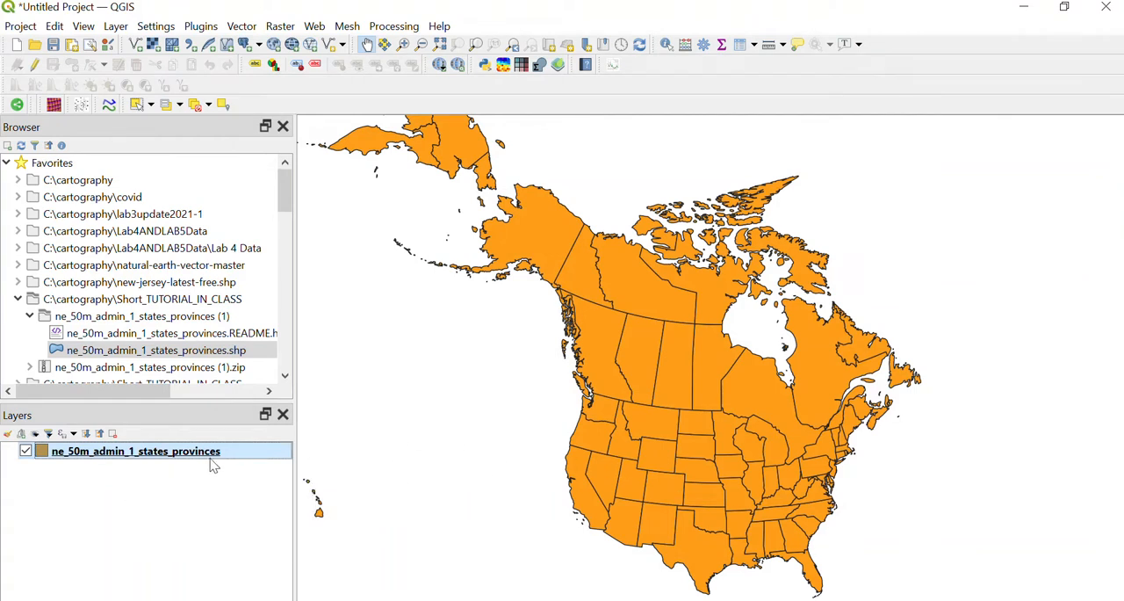
Check the coordinate reference system of the ne_50m_admin_1_states_provinces layer in its properties information
right_click(130, 460)
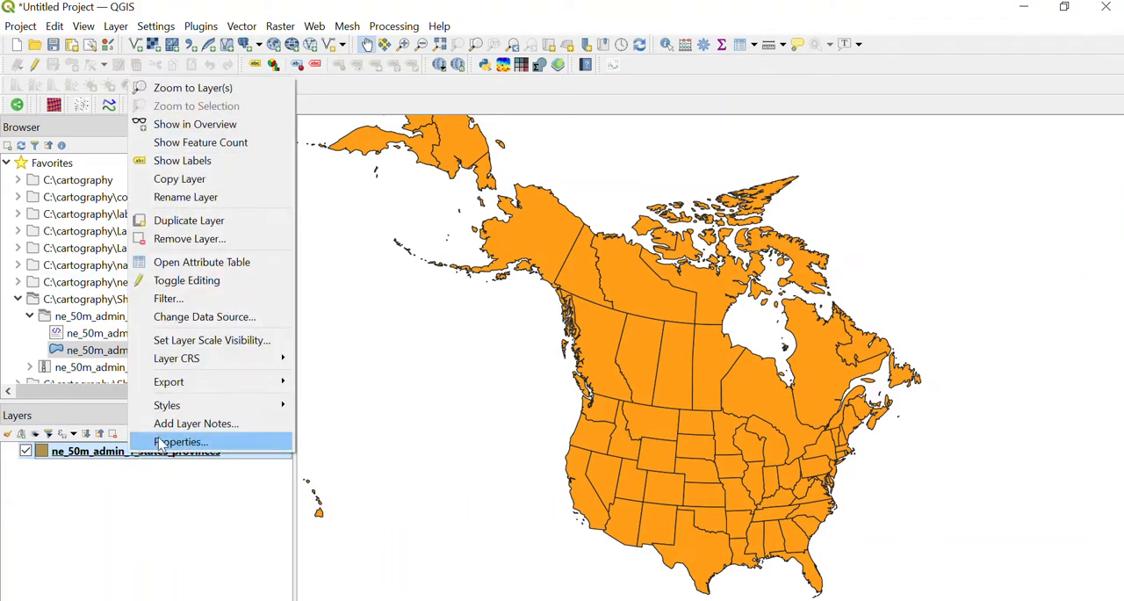
left_click(160, 444)
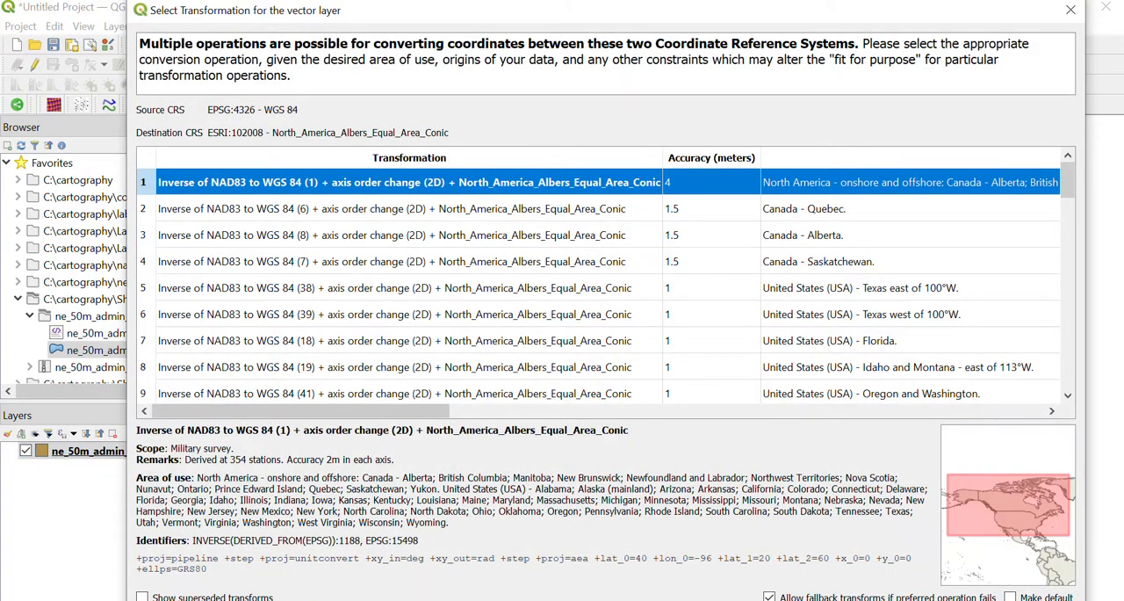
key("Return")
double_click(201, 454)
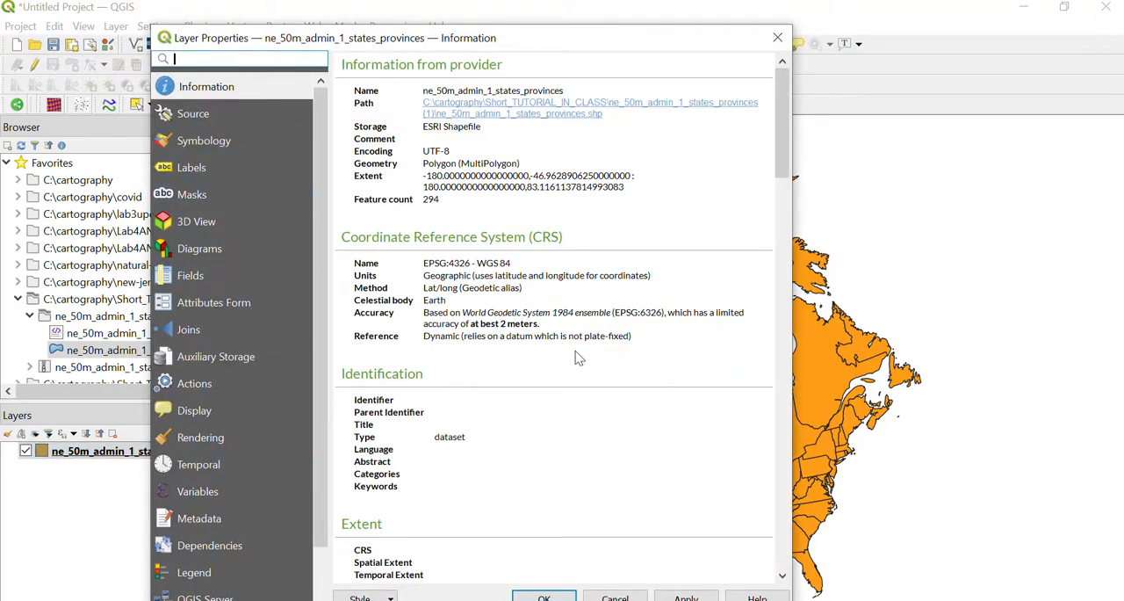
left_click(548, 596)
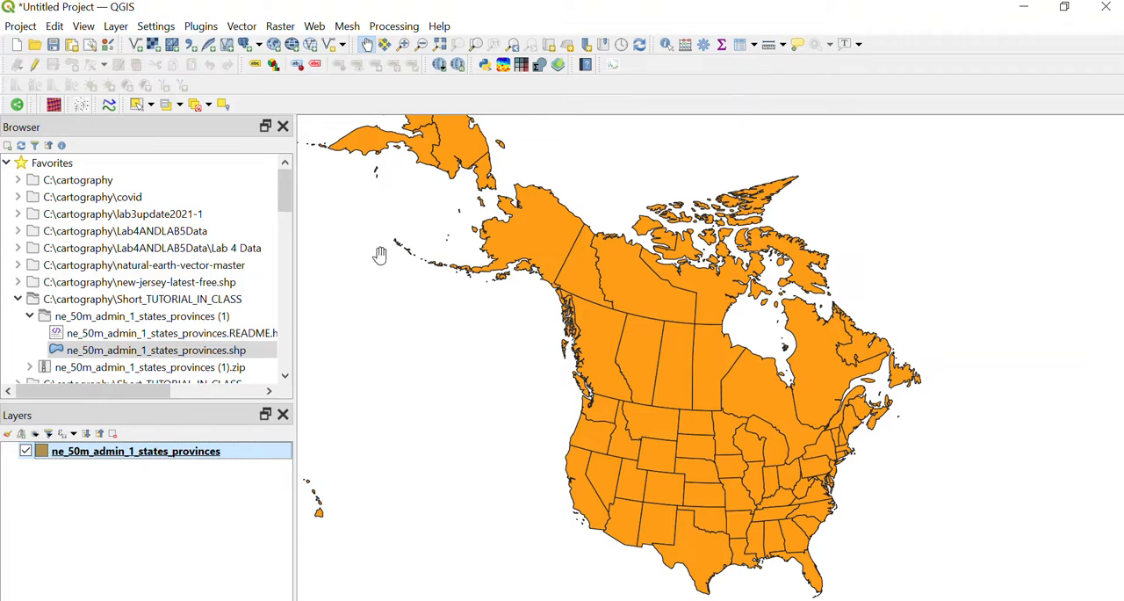
Start Reproject Layer for ne_50m_admin_1_states_provinces and set the target CRS to North_America_Albers_Equal_Area_Conic (ESRI:102008)
left_click(250, 32)
mouse_move(350, 180)
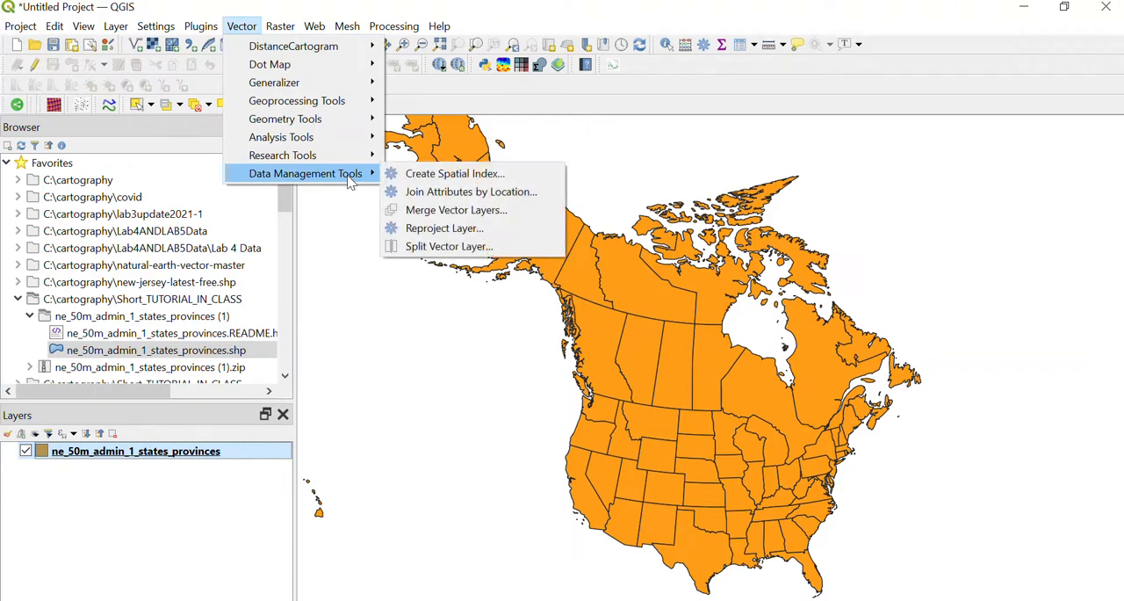
left_click(481, 230)
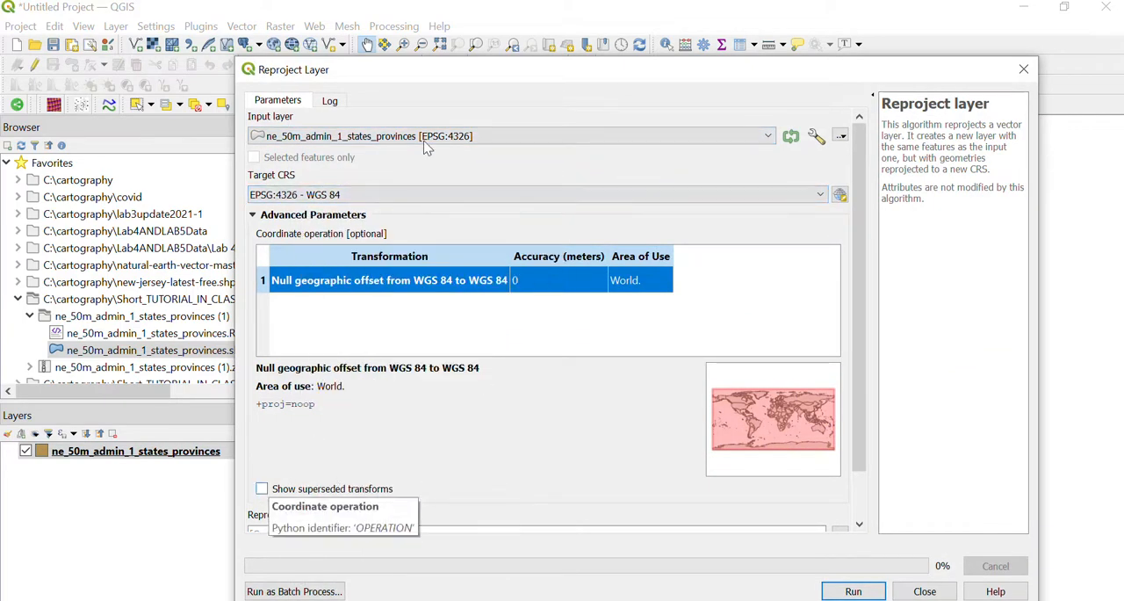
left_click_drag(406, 70, 353, 10)
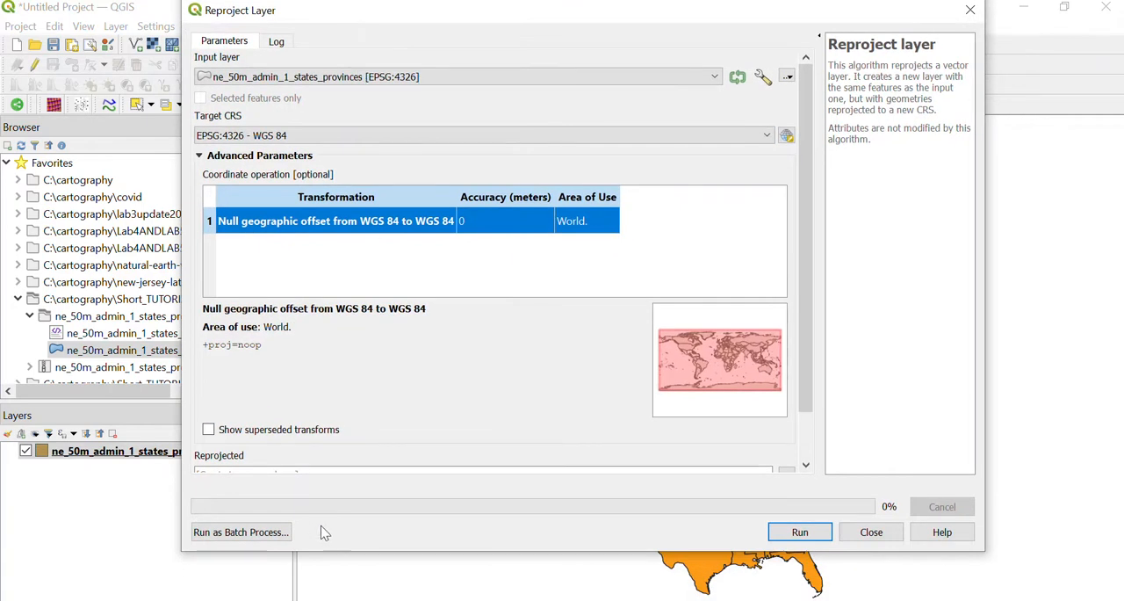
left_click_drag(329, 551, 329, 600)
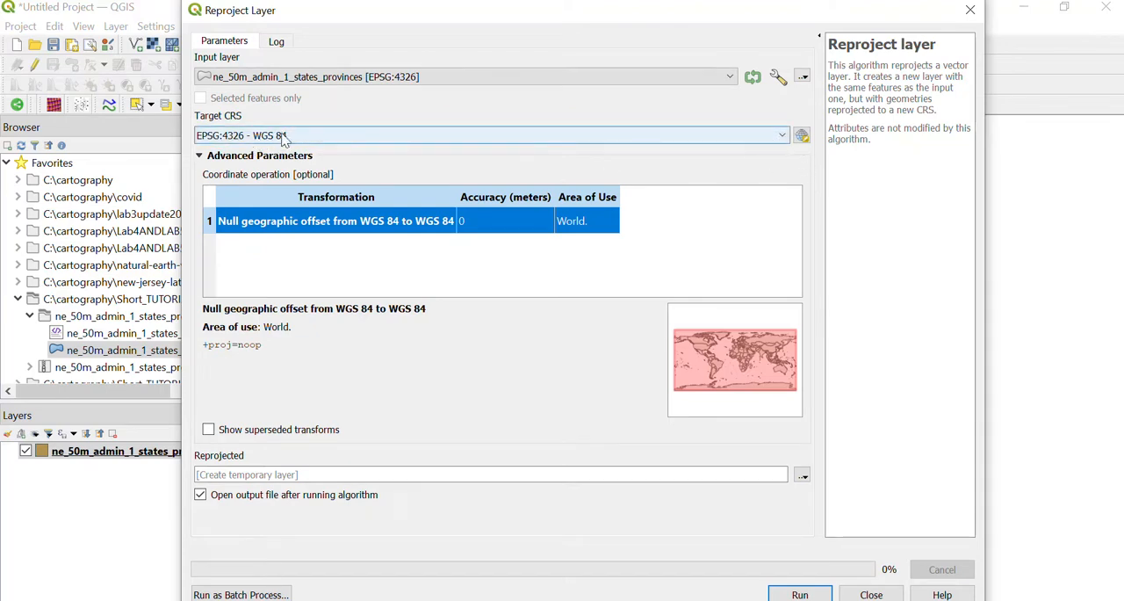
left_click(802, 136)
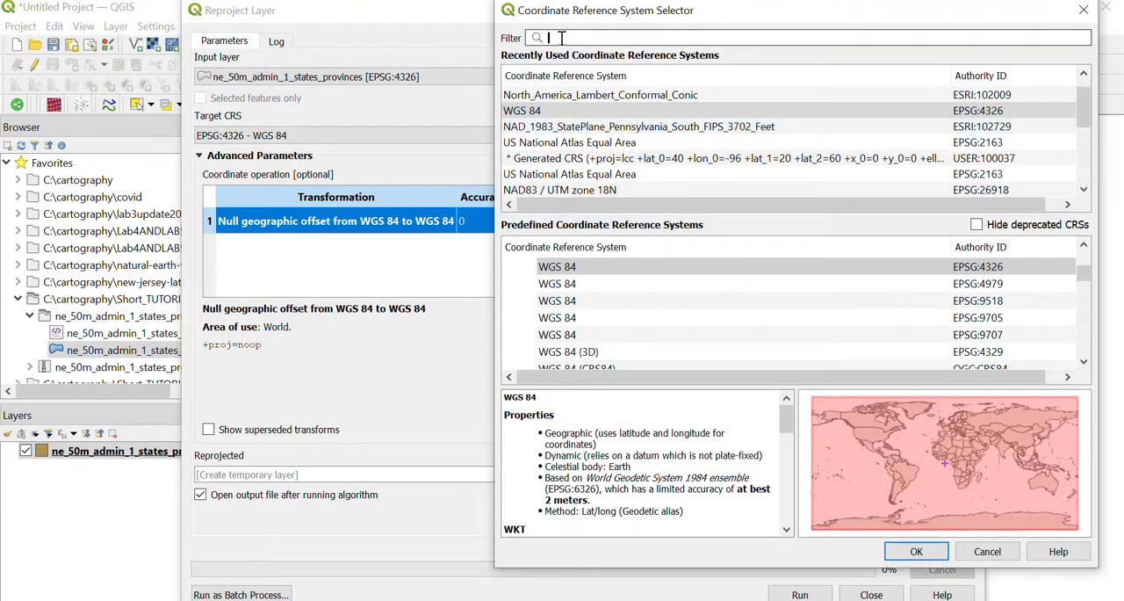
type("102")
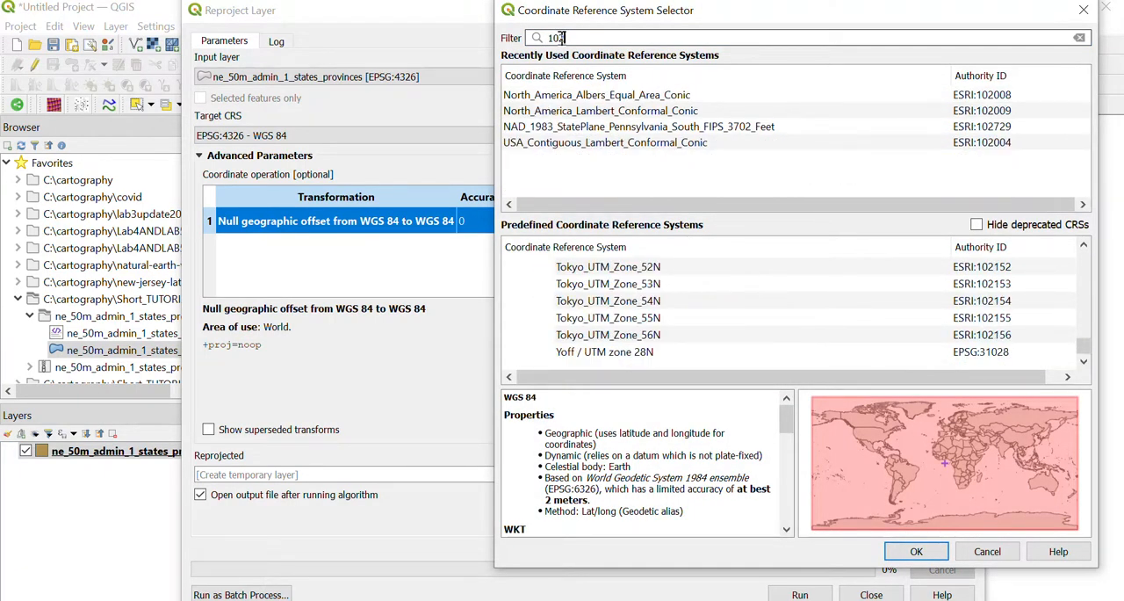
type("008")
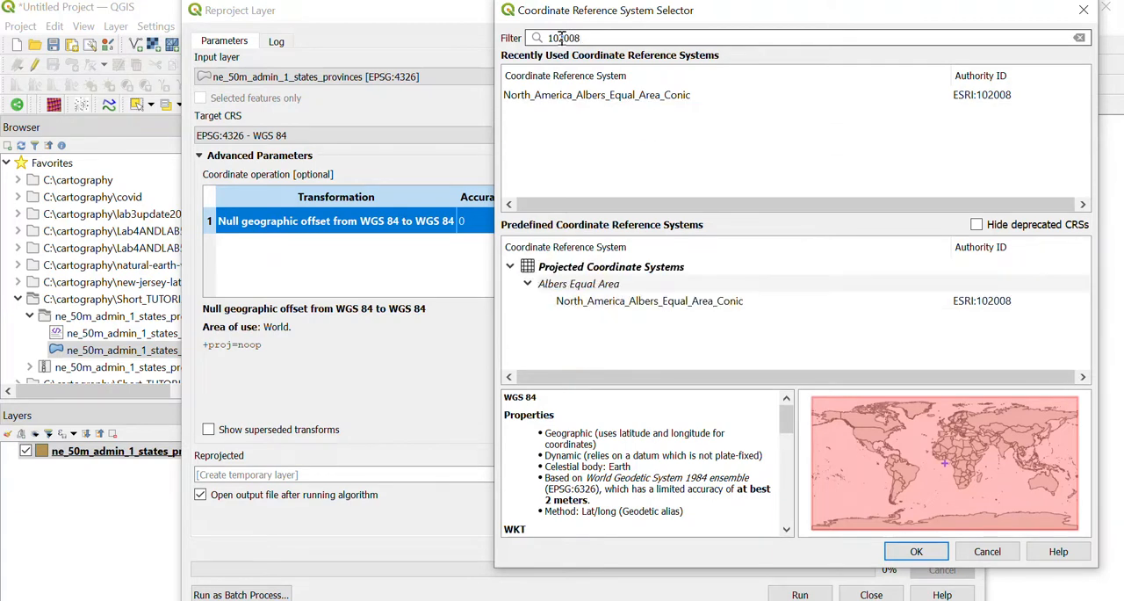
left_click(591, 96)
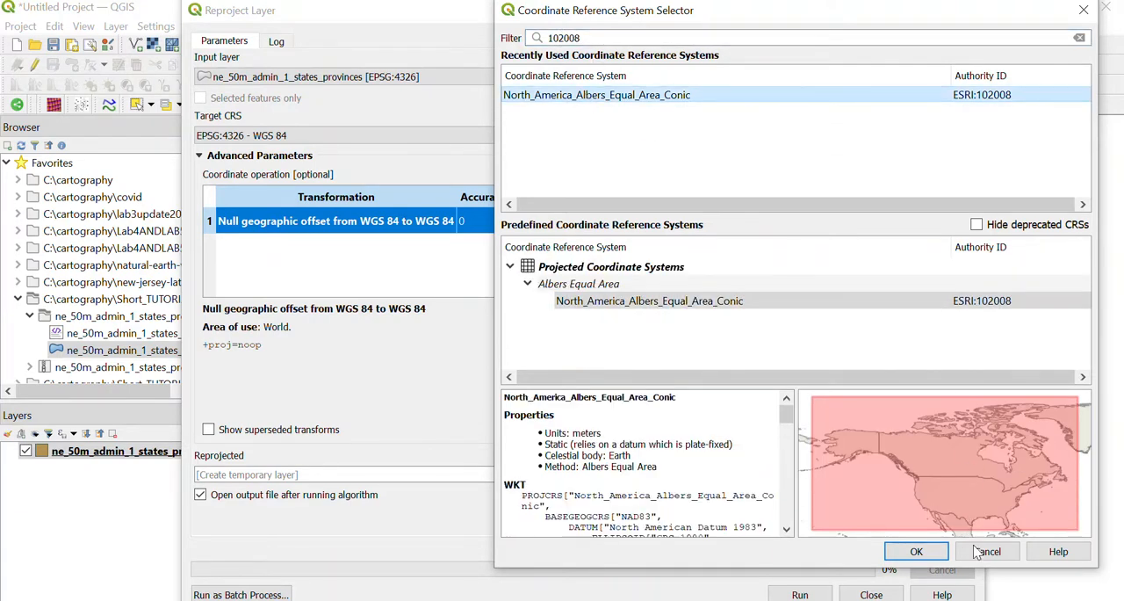
left_click(916, 550)
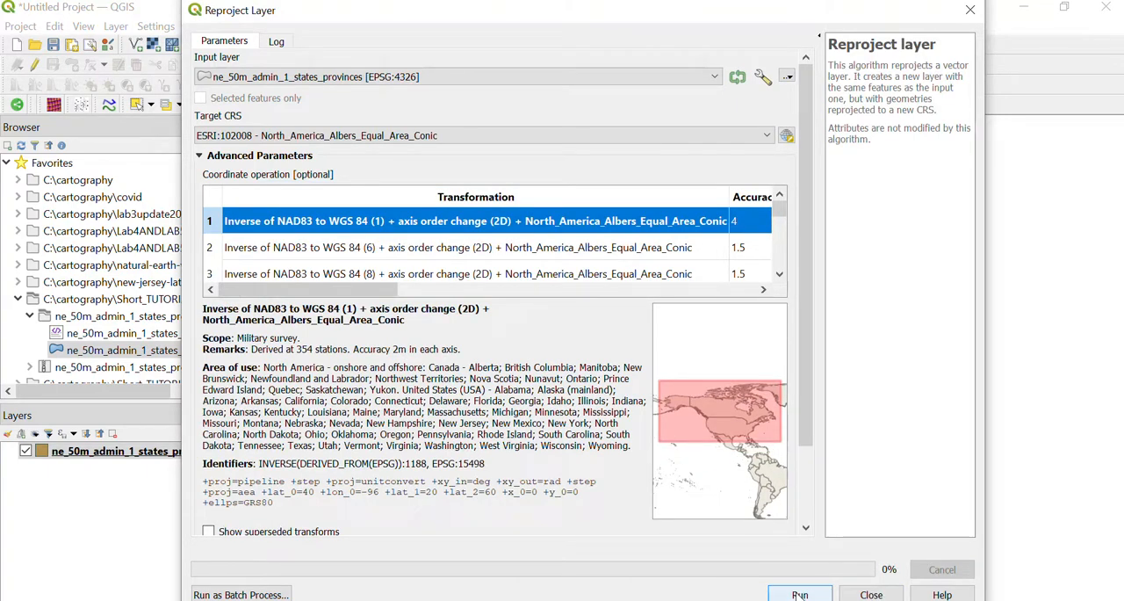
Choose saving the reprojected output to a file in C:\cartography\Short_TUTORIAL_IN_CLASS\ne_50m_admin_1_states_provinces (1)
scroll(729, 523, "down", 2)
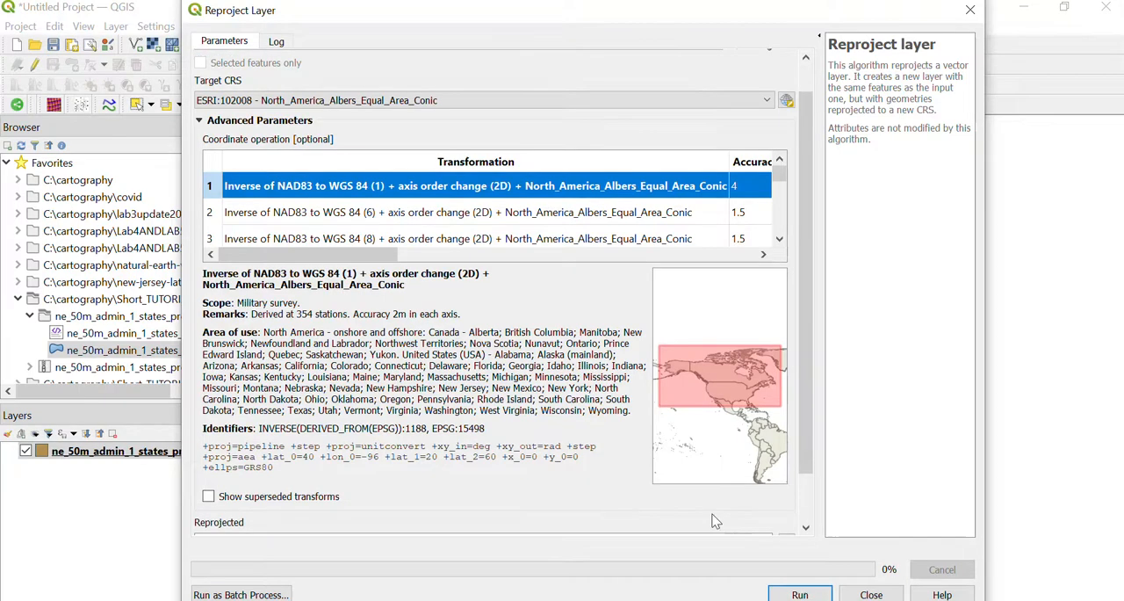
left_click(786, 483)
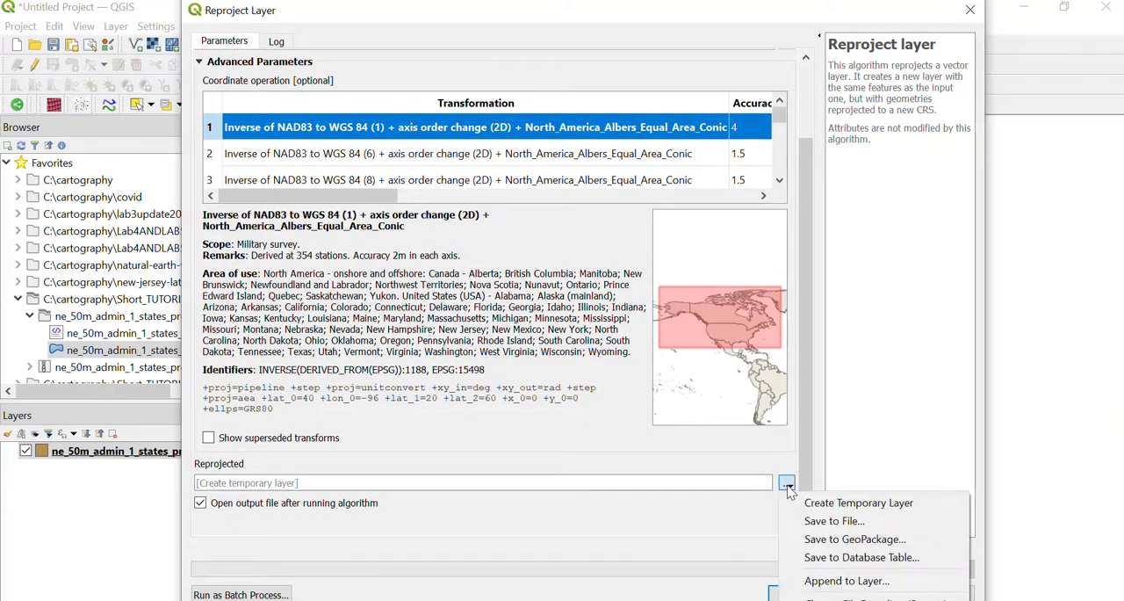
left_click(812, 521)
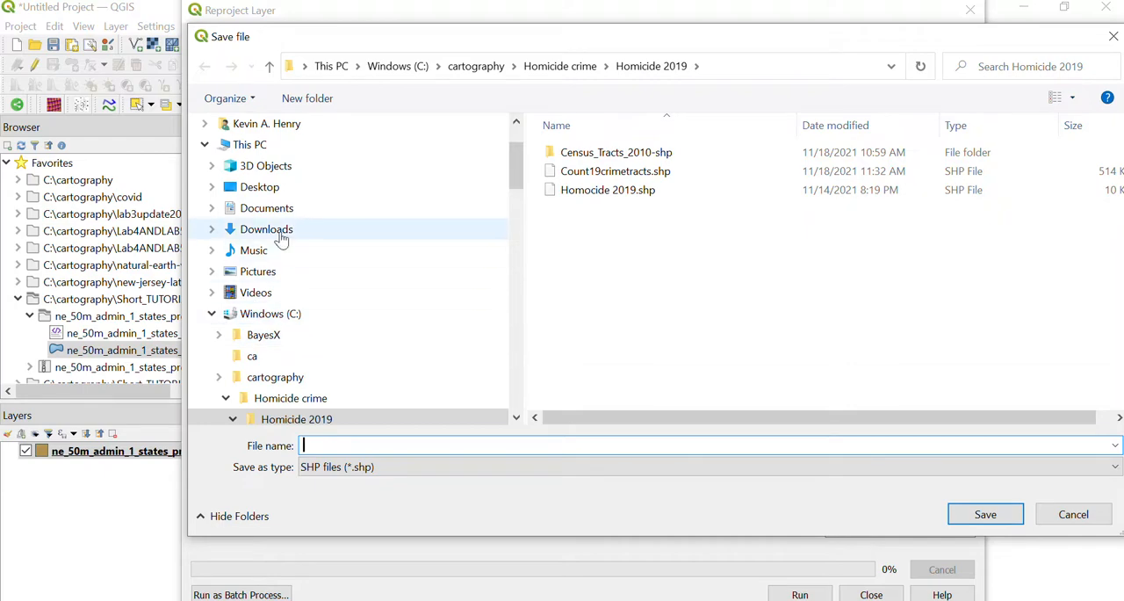
left_click(263, 313)
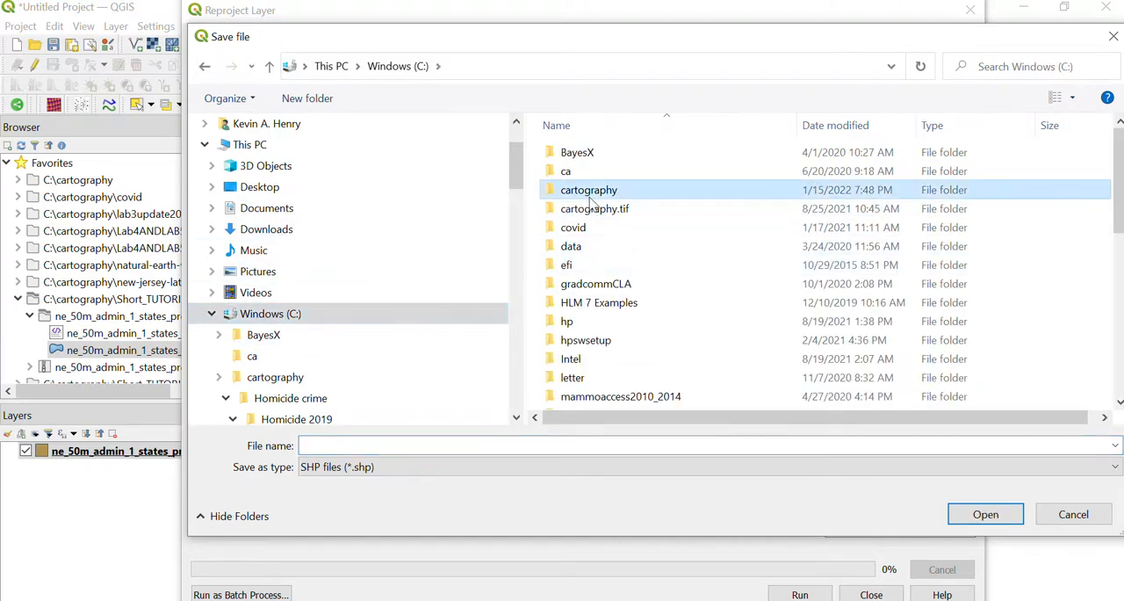
double_click(587, 190)
scroll(664, 302, "down", 10)
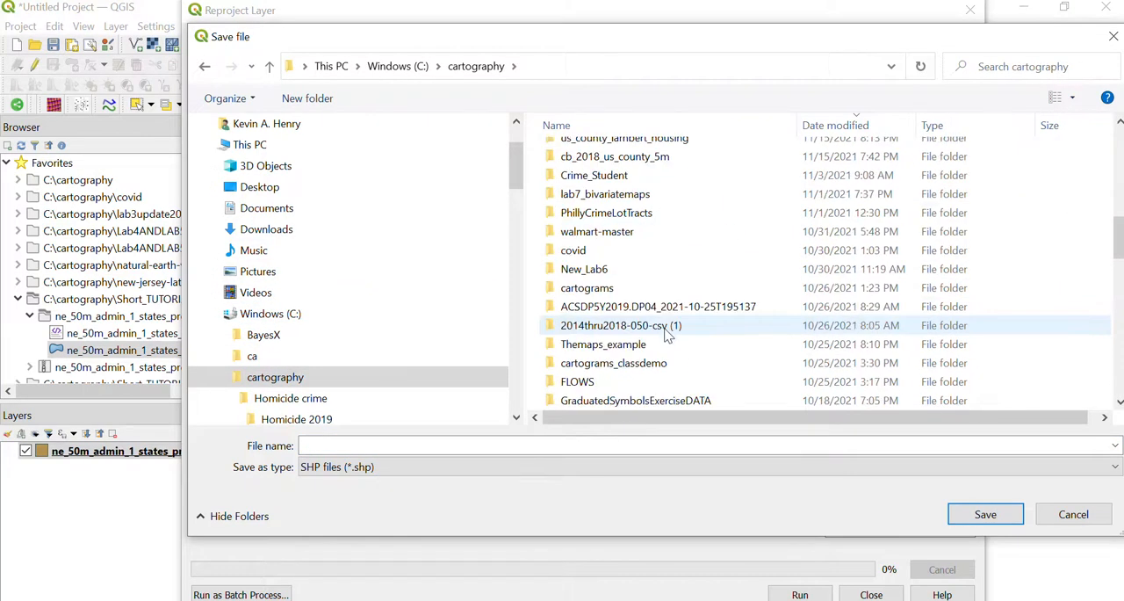
left_click(657, 204)
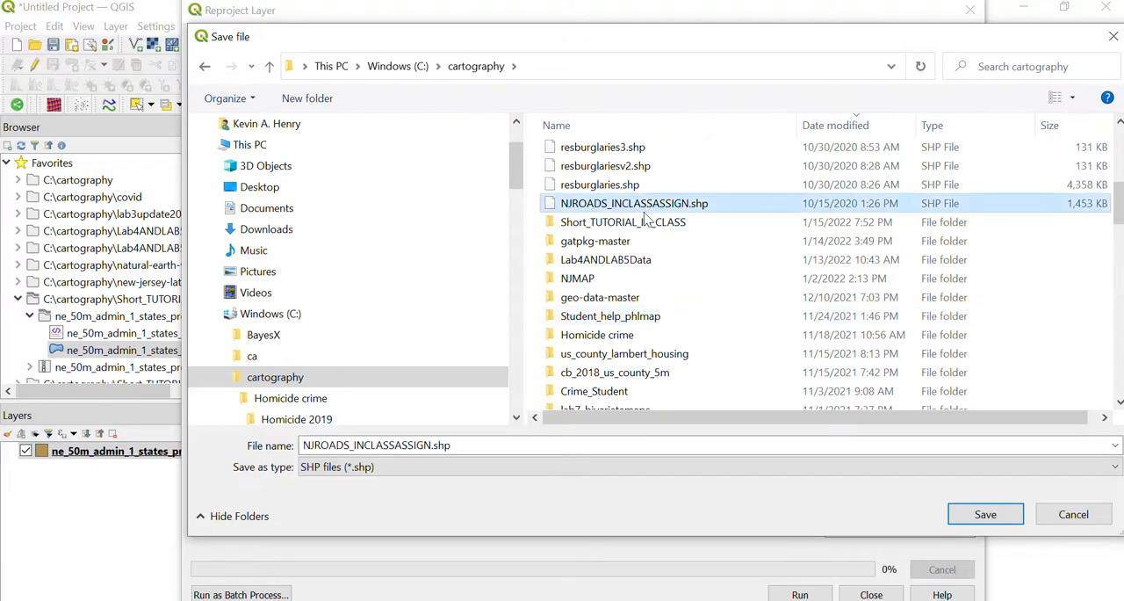
double_click(635, 223)
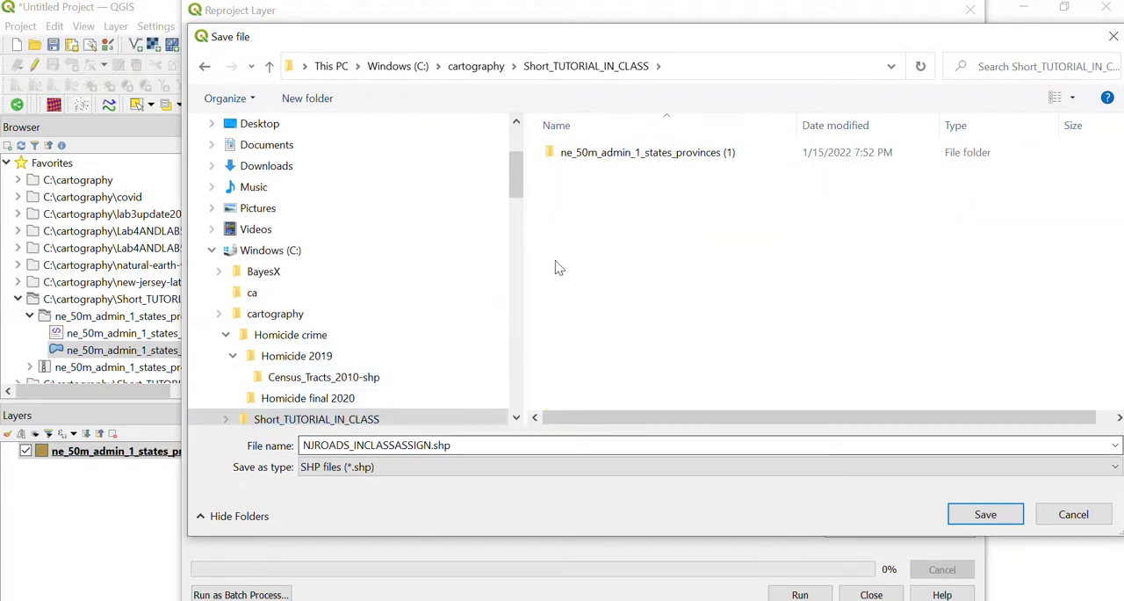
double_click(589, 154)
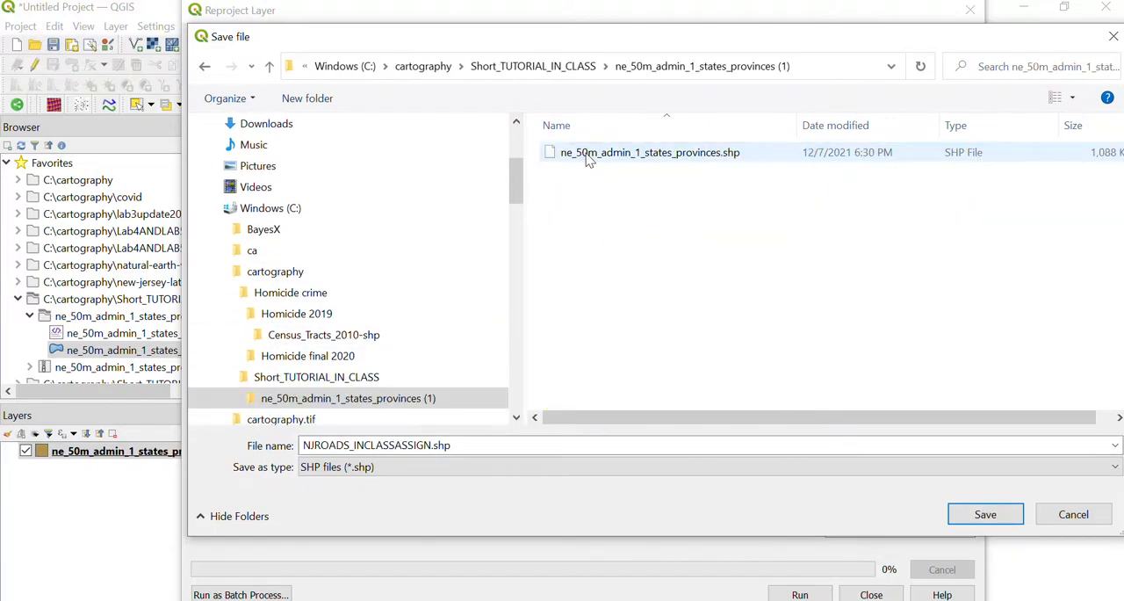
Name the output shapefile ne_50m_admin_1_states_provinces_ALBEREQUAL.shp and run the reprojection
left_click(589, 155)
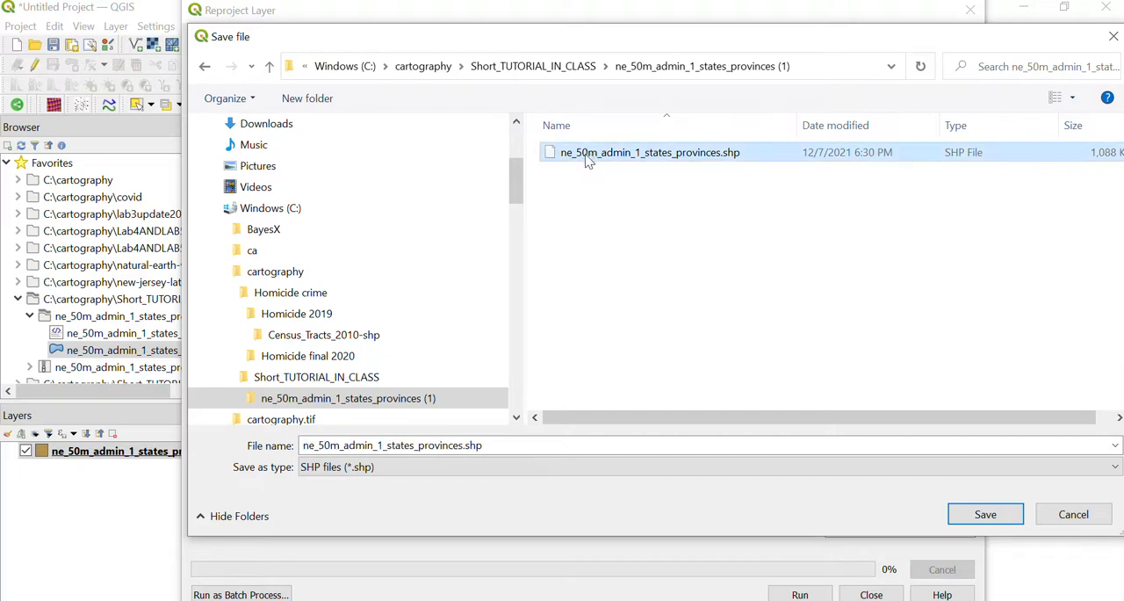
double_click(464, 445)
left_click(463, 445)
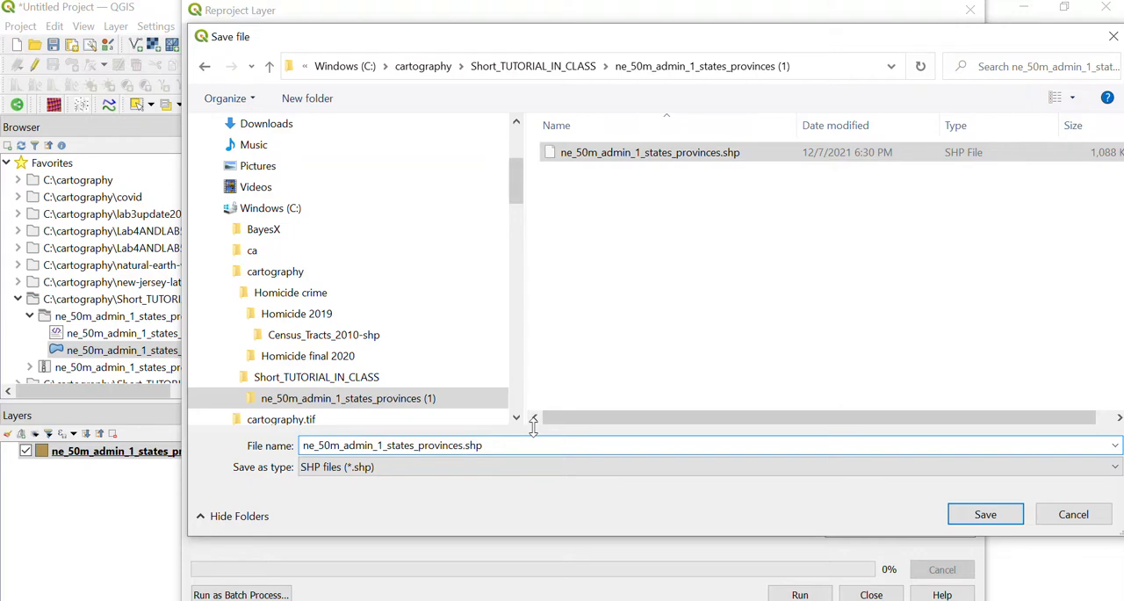
type("_ALBE")
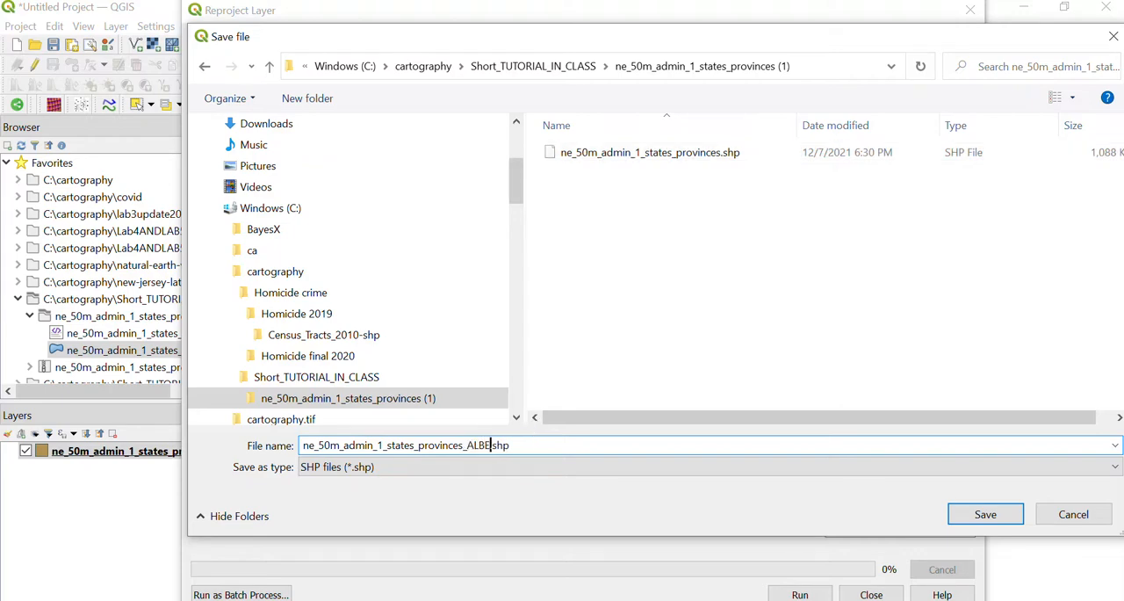
type("REQUAL")
key("Return")
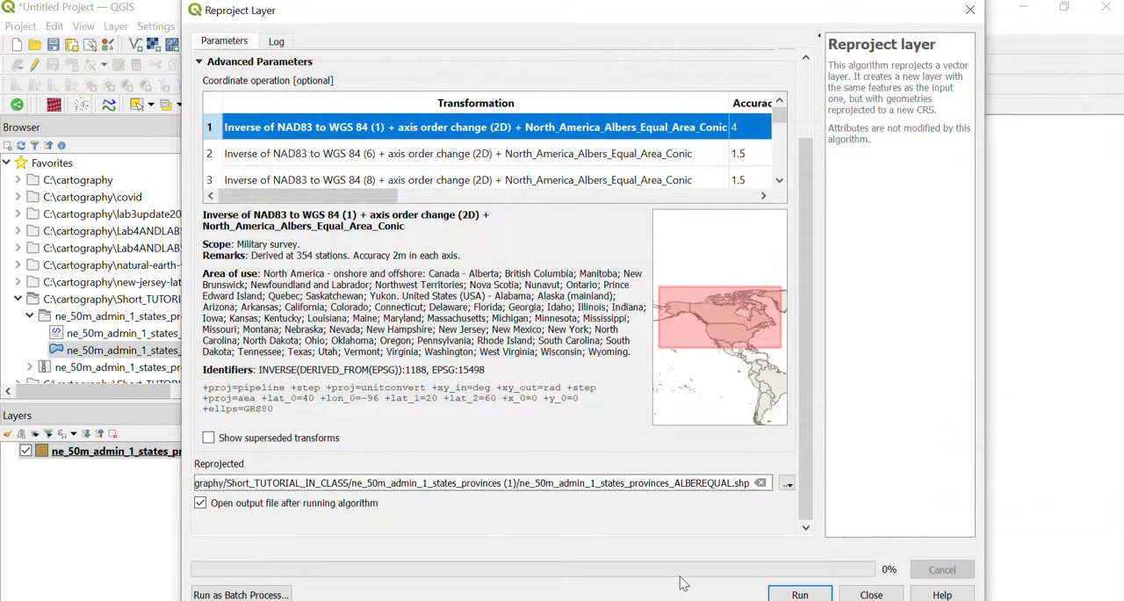
left_click(788, 594)
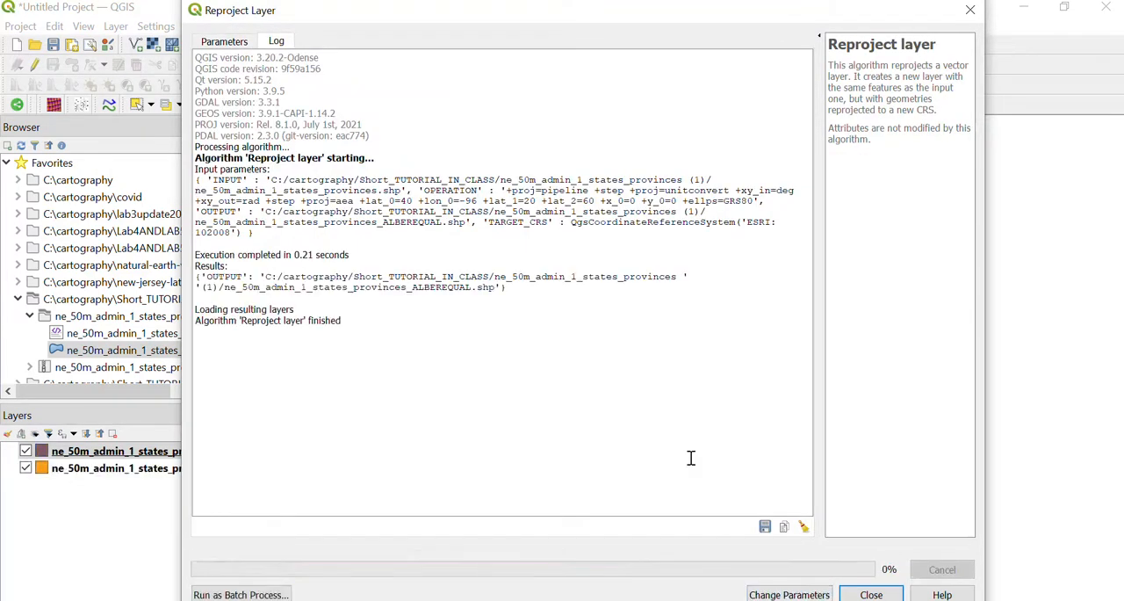
Close the Reproject Layer dialog and toggle the original and ALBEREQUAL layers' visibility to compare them on the map
left_click(865, 594)
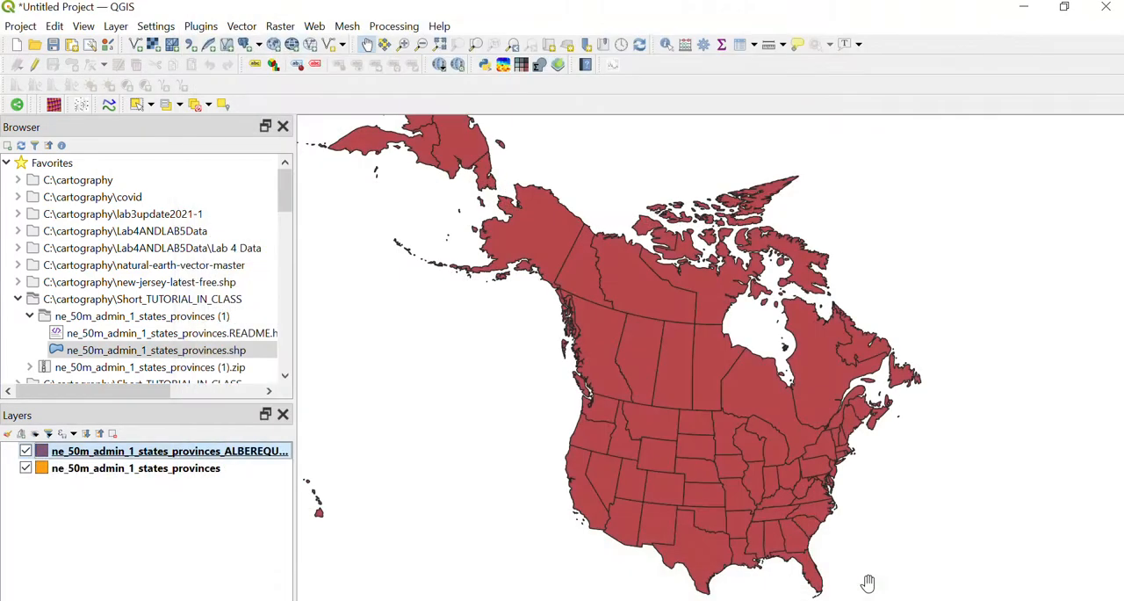
left_click(25, 450)
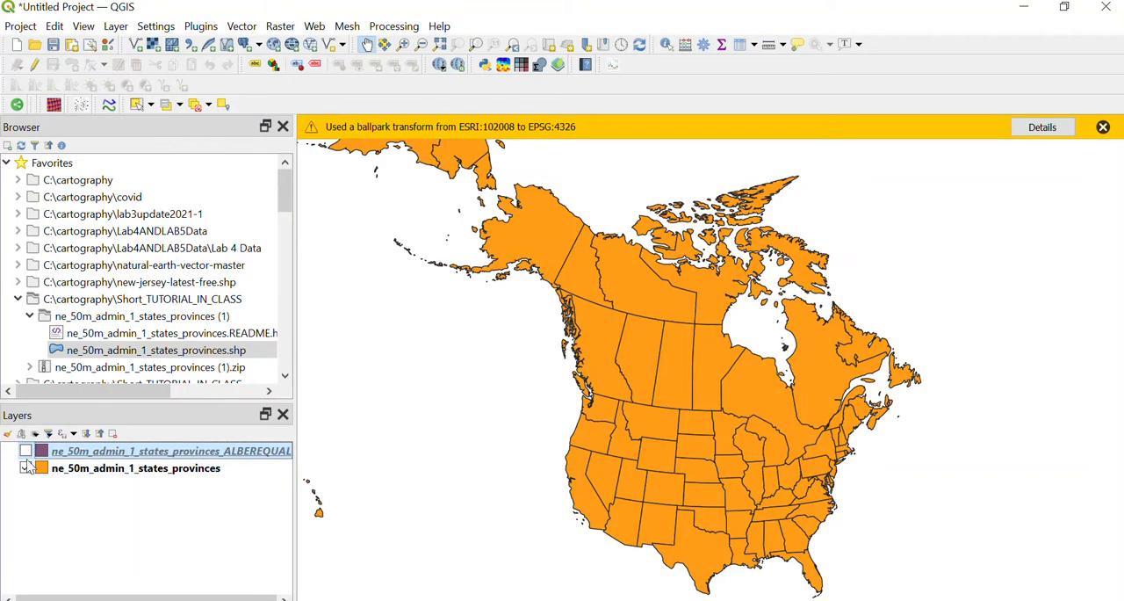
left_click(25, 467)
left_click(25, 450)
left_click(26, 467)
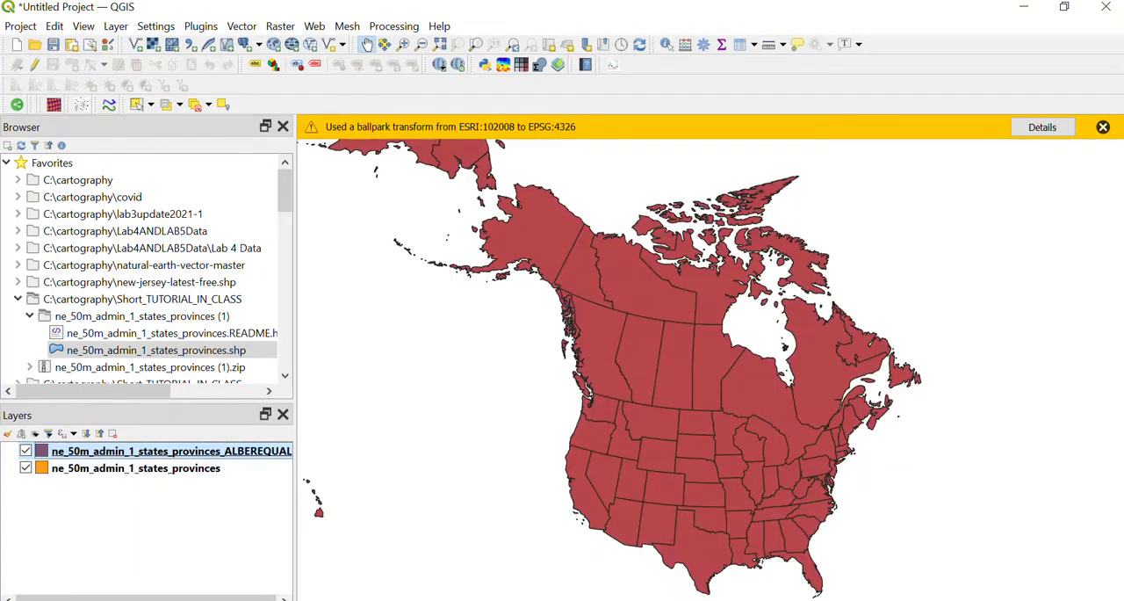
left_click(1102, 126)
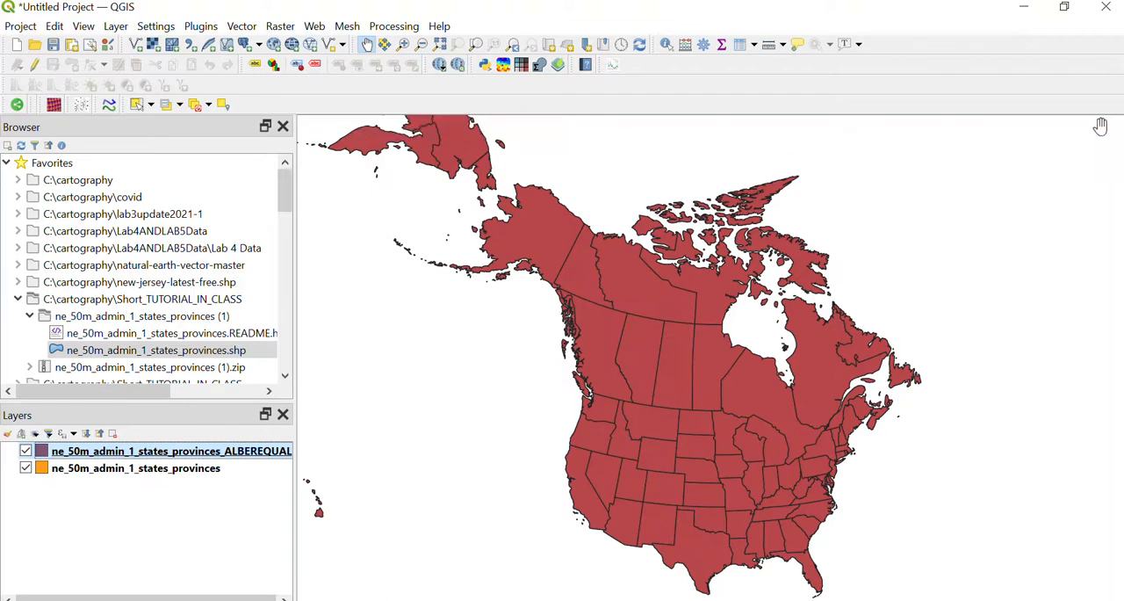
Check the coordinate reference systems of the ne_50m_admin_1_states_provinces and ne_50m_admin_1_states_provinces_ALBEREQUAL layers in their properties information
right_click(200, 472)
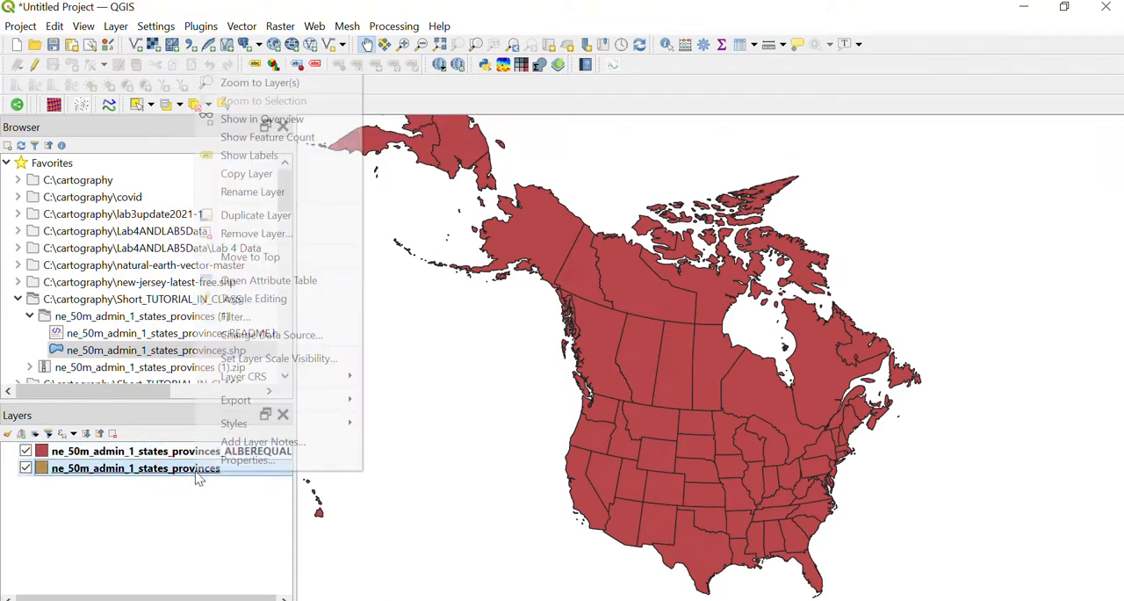
left_click(237, 460)
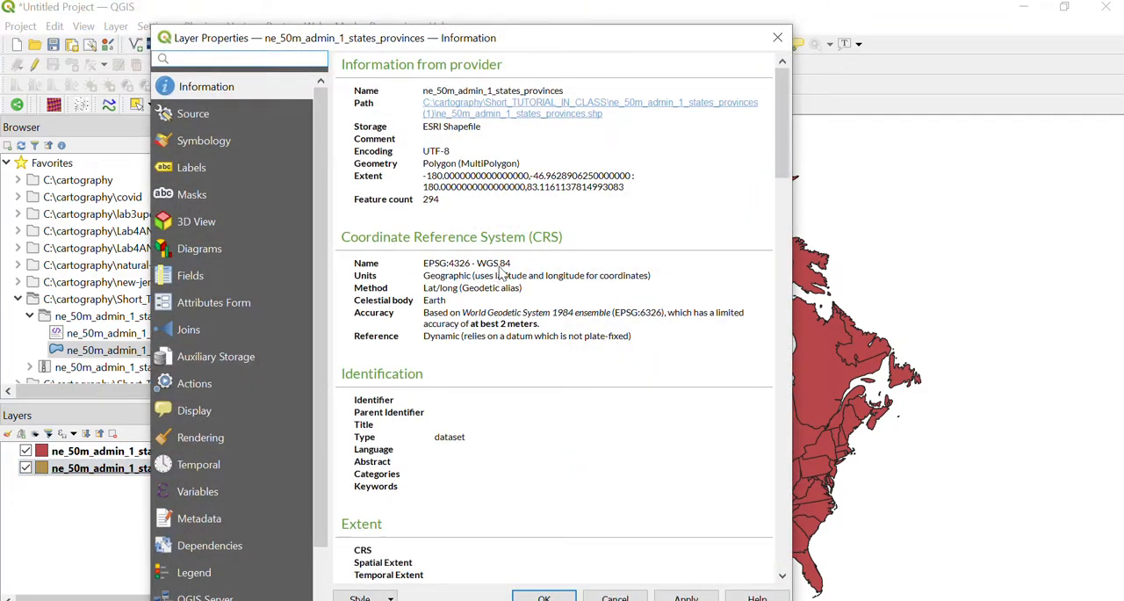
left_click(778, 38)
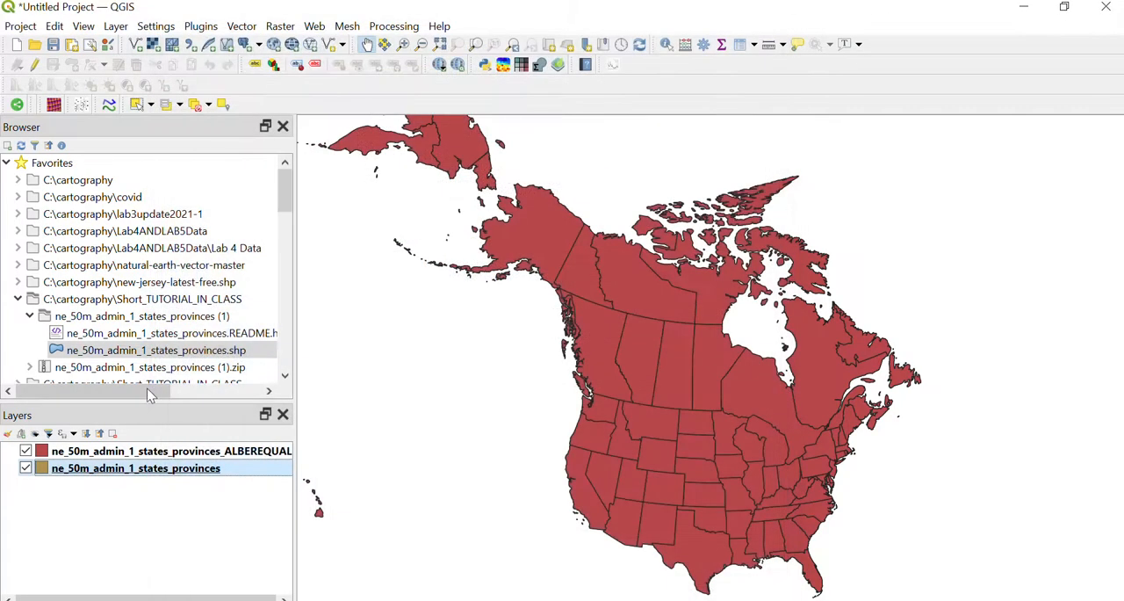
right_click(162, 451)
left_click(621, 455)
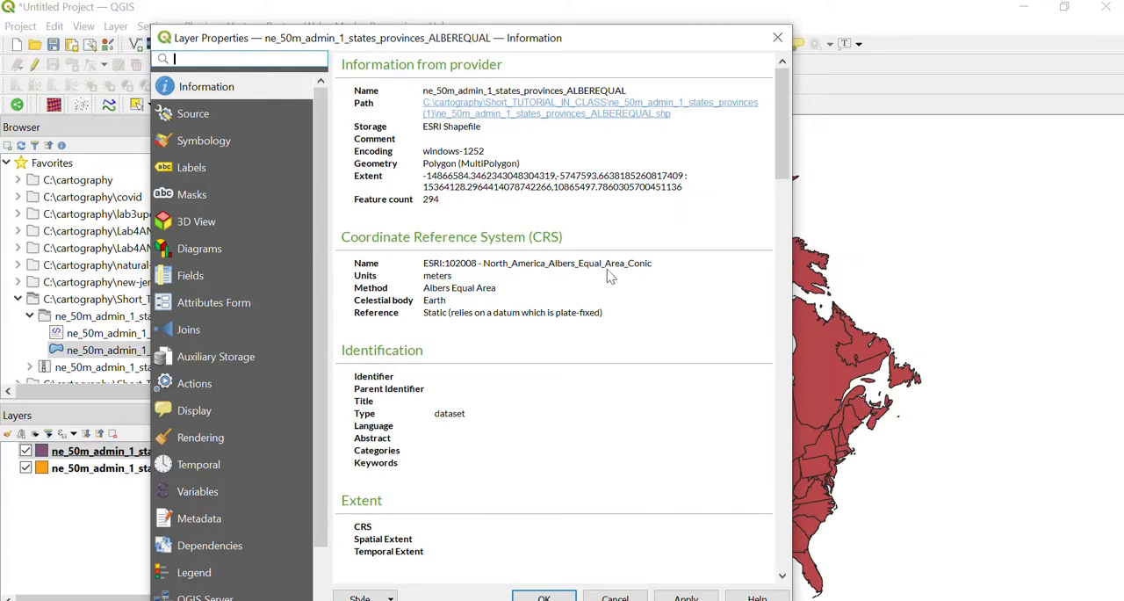
left_click(777, 38)
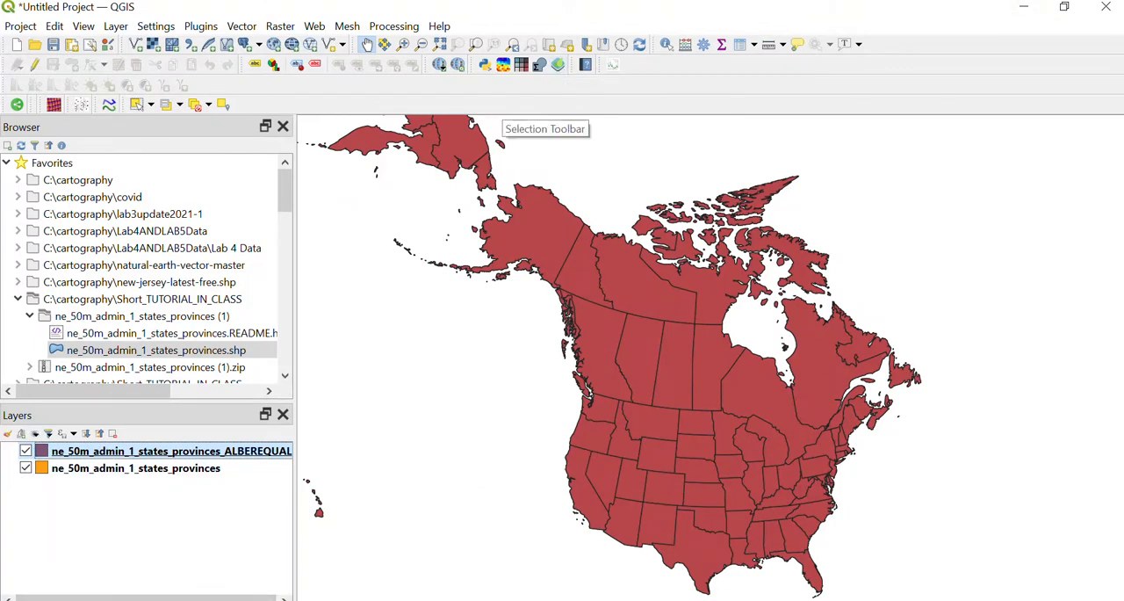
Switch to File Explorer, open the ne_50m_admin_1_states_provinces (1) folder, and widen the Name column to show full file names
left_click(1064, 7)
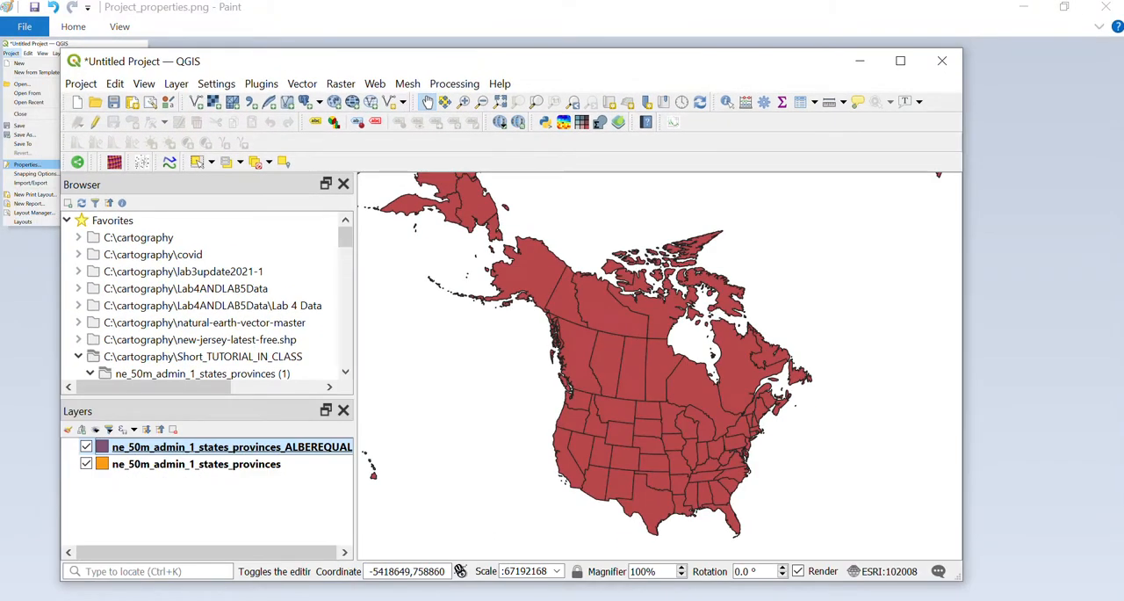
left_click(1022, 9)
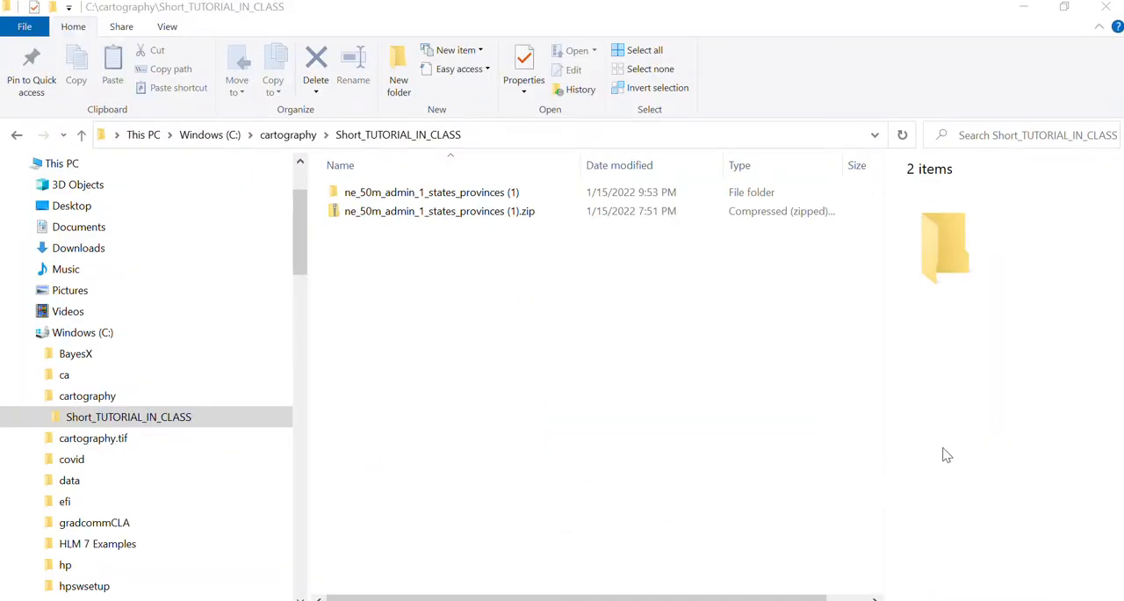
double_click(378, 193)
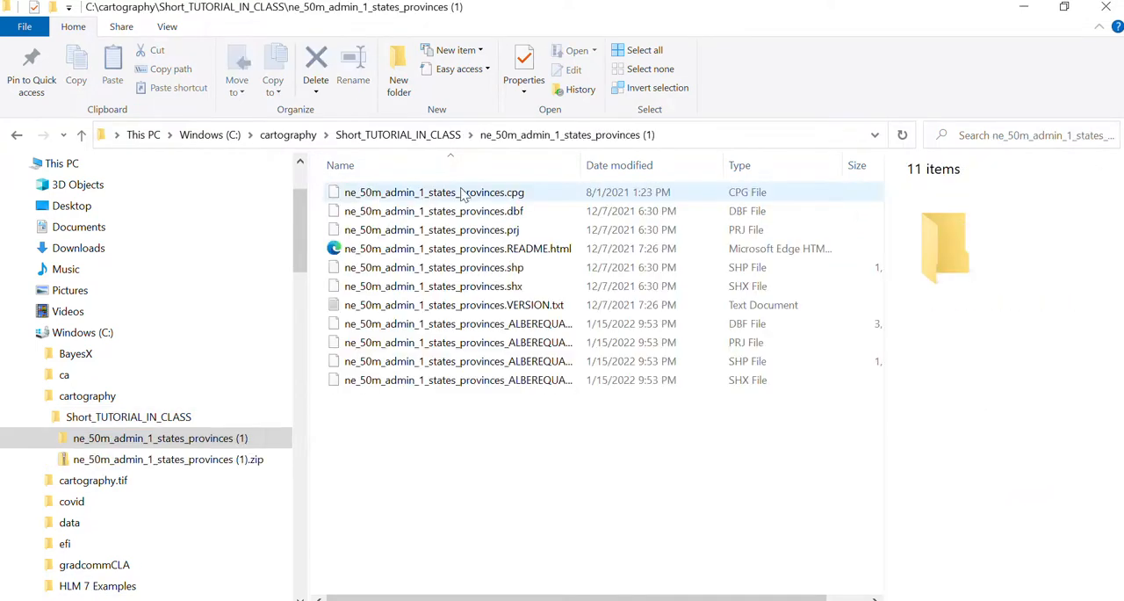
left_click_drag(583, 165, 712, 166)
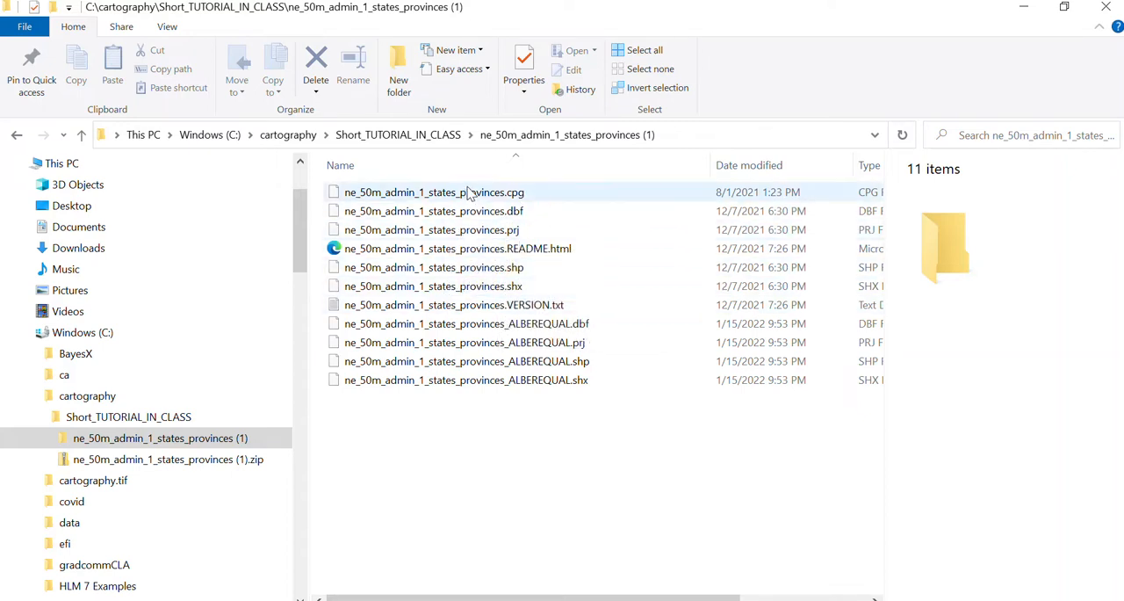
Highlight the original ne_50m_admin_1_states_provinces files from .cpg through .shx to review the shapefile's components, and clear the selection
left_click(467, 192)
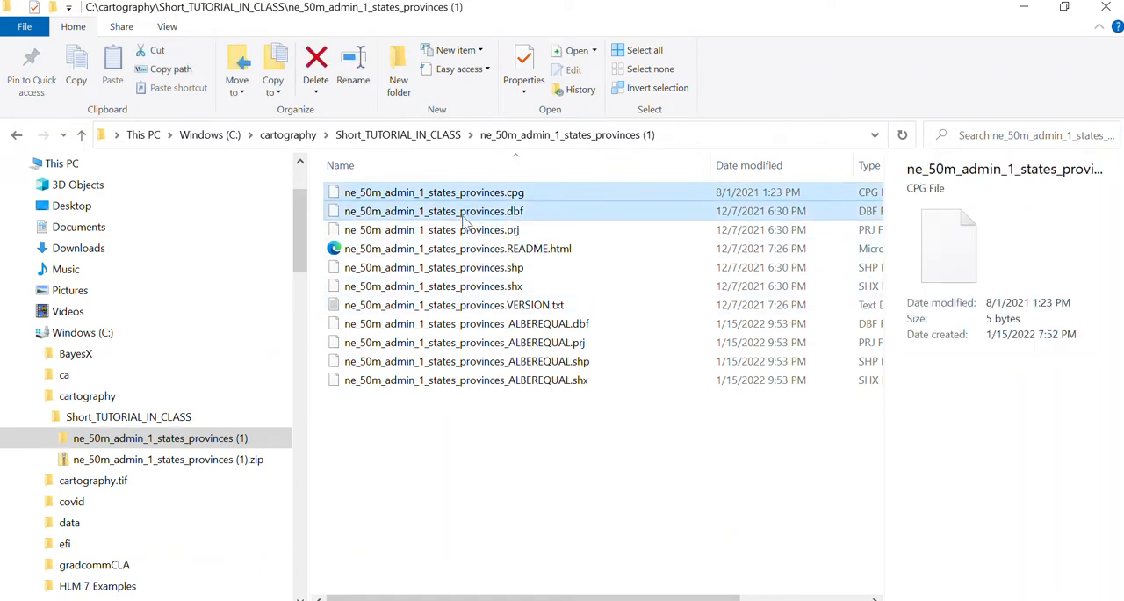
left_click(462, 230, "ctrl")
left_click(461, 249, "ctrl")
left_click(461, 268, "ctrl")
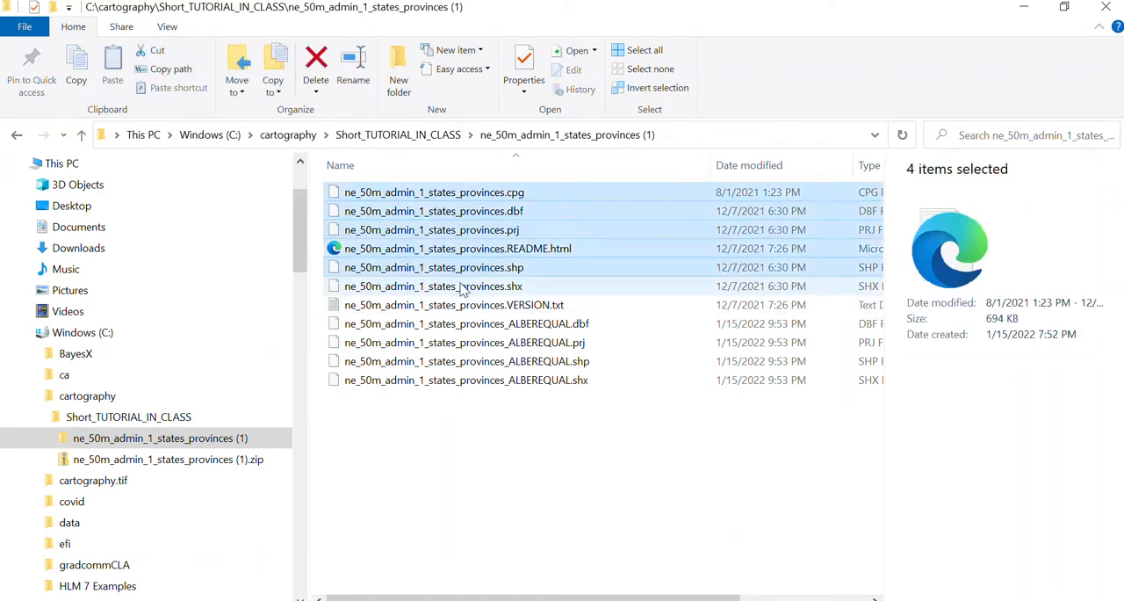
left_click(463, 287, "ctrl")
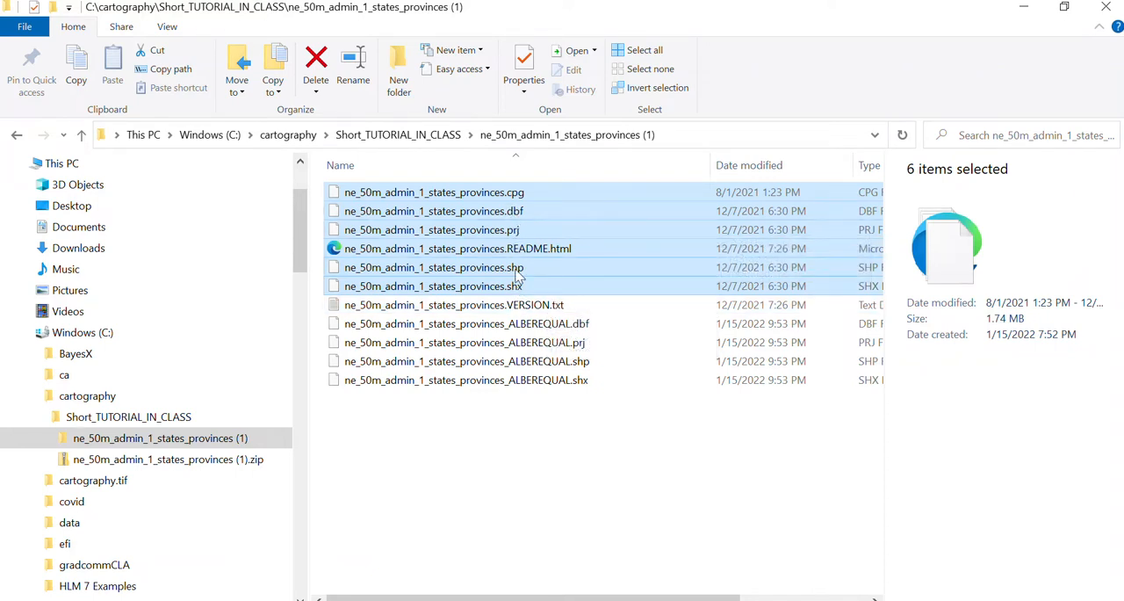
left_click(544, 470)
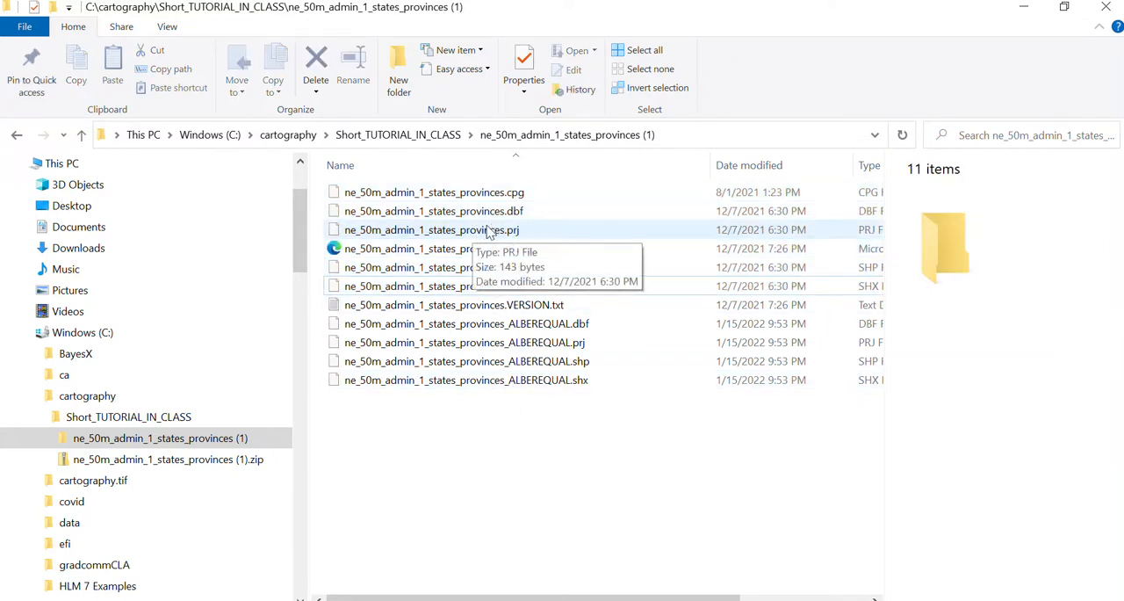
Open ne_50m_admin_1_states_provinces.prj in Notepad++ and examine its coordinate system definition, including the spheroid parameters
right_click(489, 230)
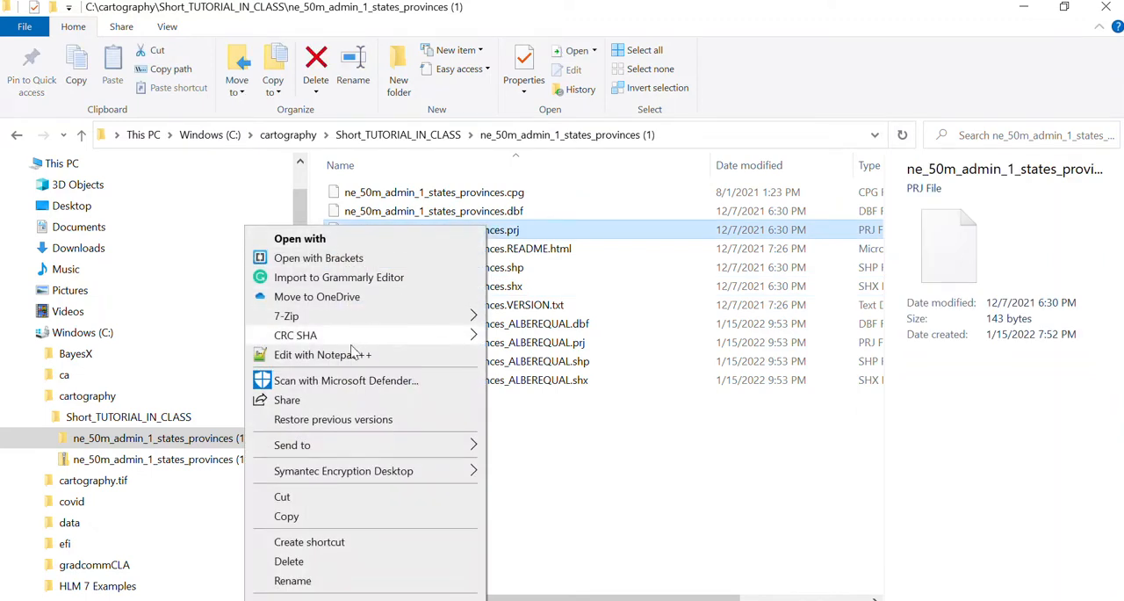
left_click(351, 356)
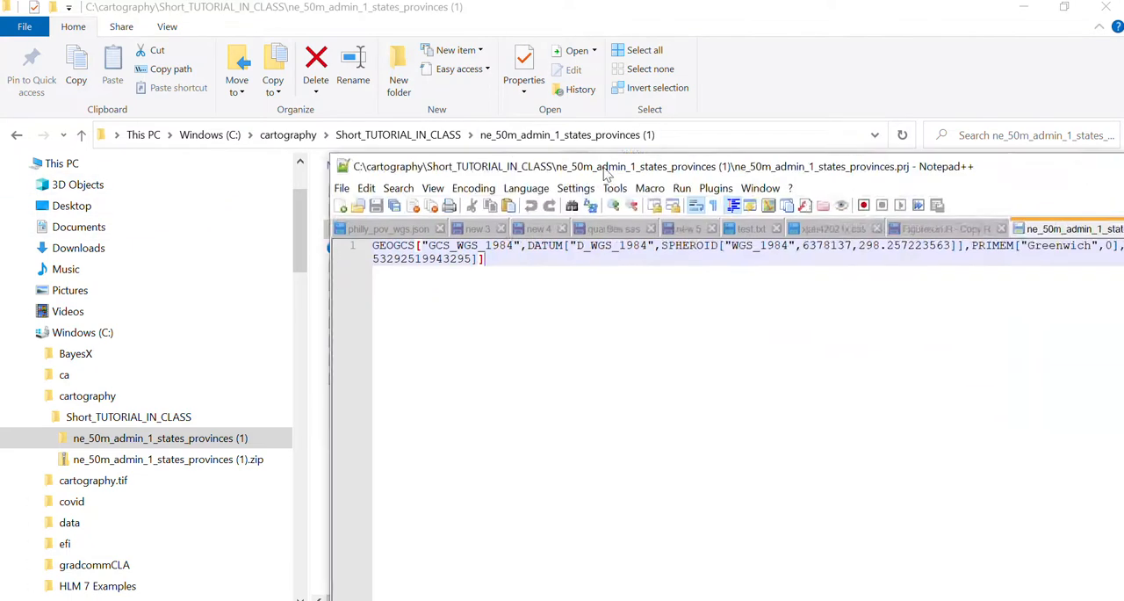
left_click_drag(347, 55, 348, 60)
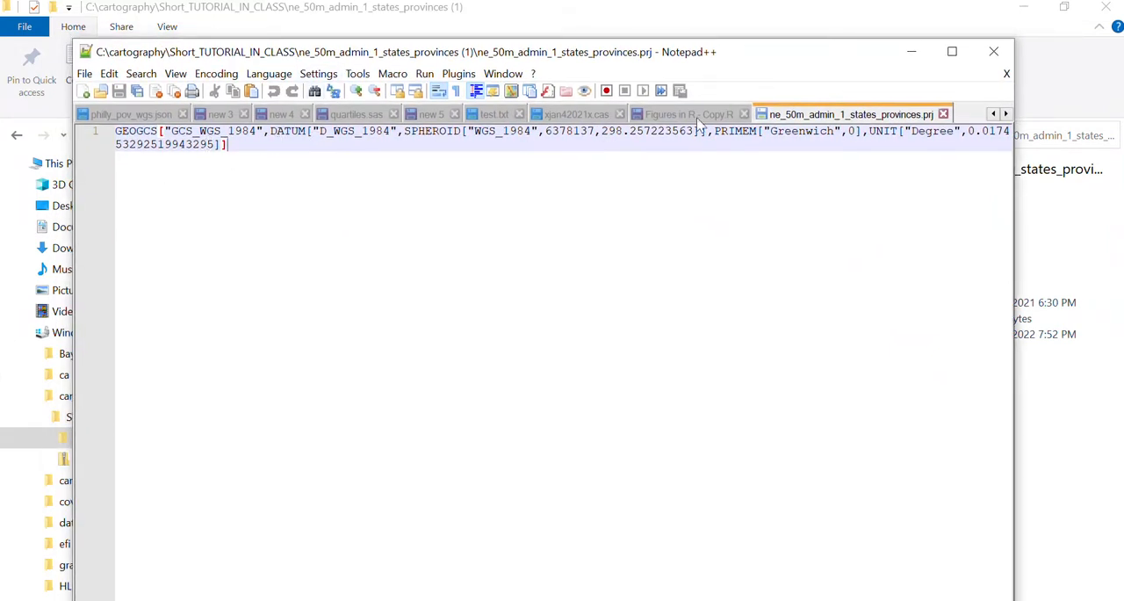
key("ctrl+a")
left_click(269, 166)
left_click_drag(439, 131, 709, 134)
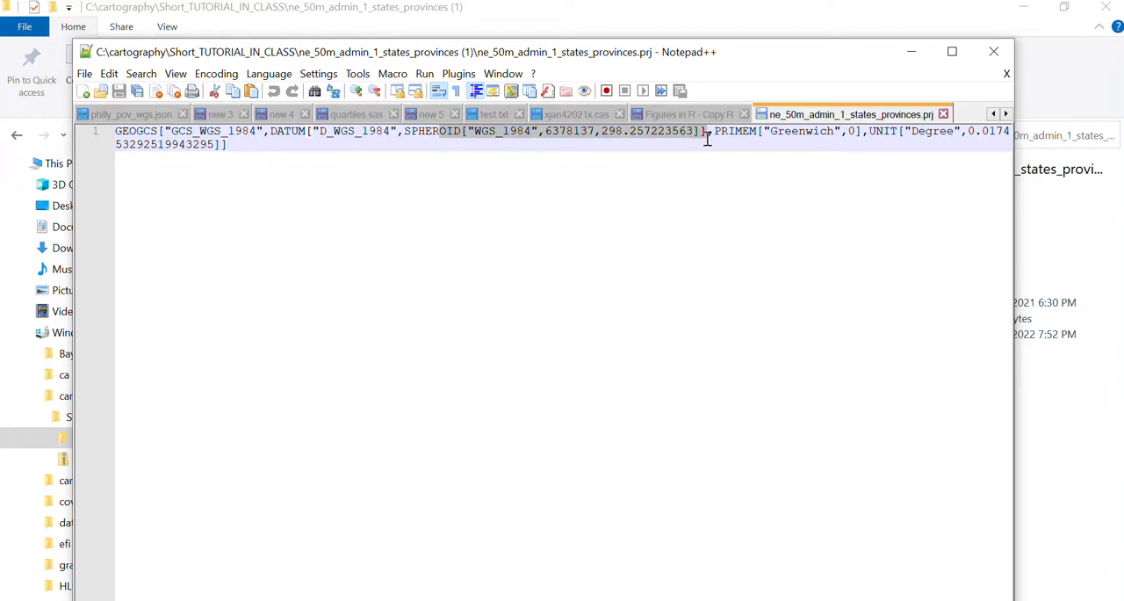
Open ne_50m_admin_1_states_provinces_ALBEREQUAL.prj from the folder in Notepad++ and compare it with the original layer's .prj file
left_click_drag(849, 78, 861, 303)
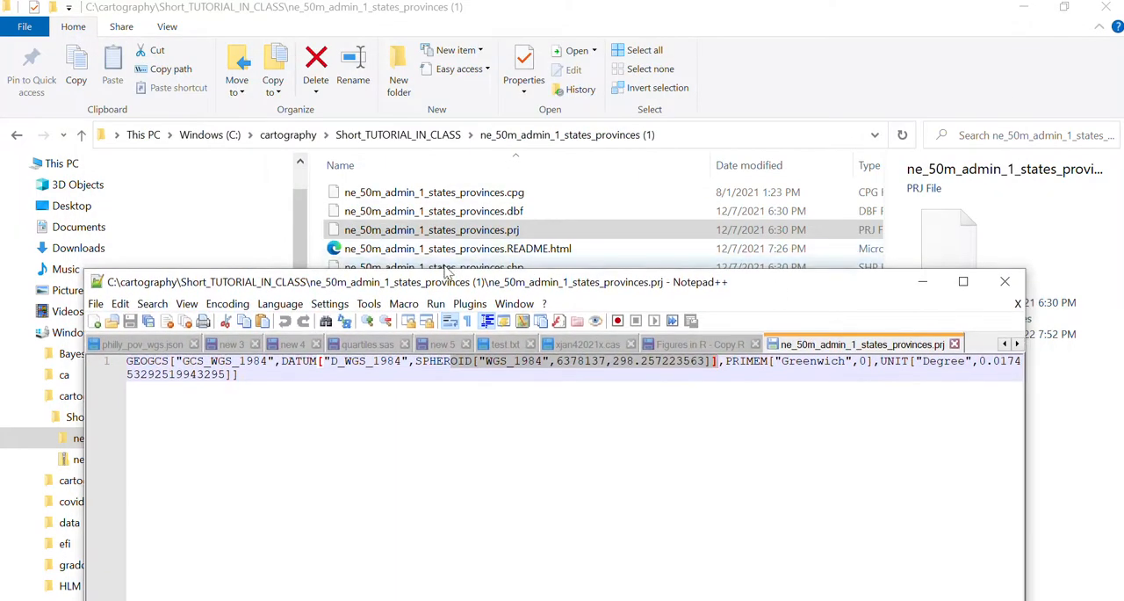
left_click_drag(453, 283, 481, 373)
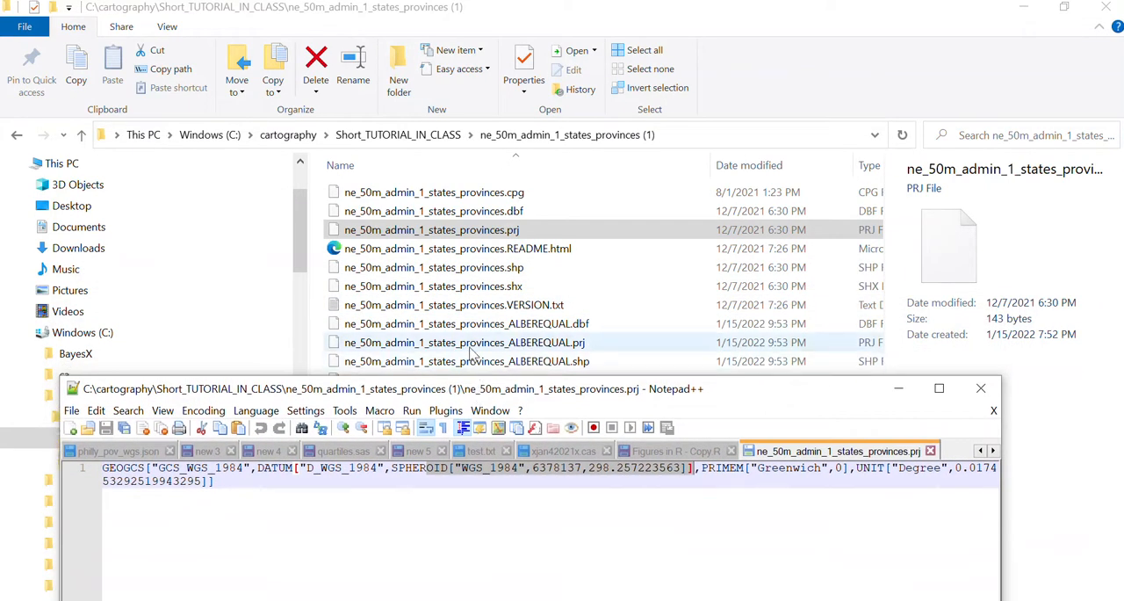
left_click(474, 343)
right_click(473, 344)
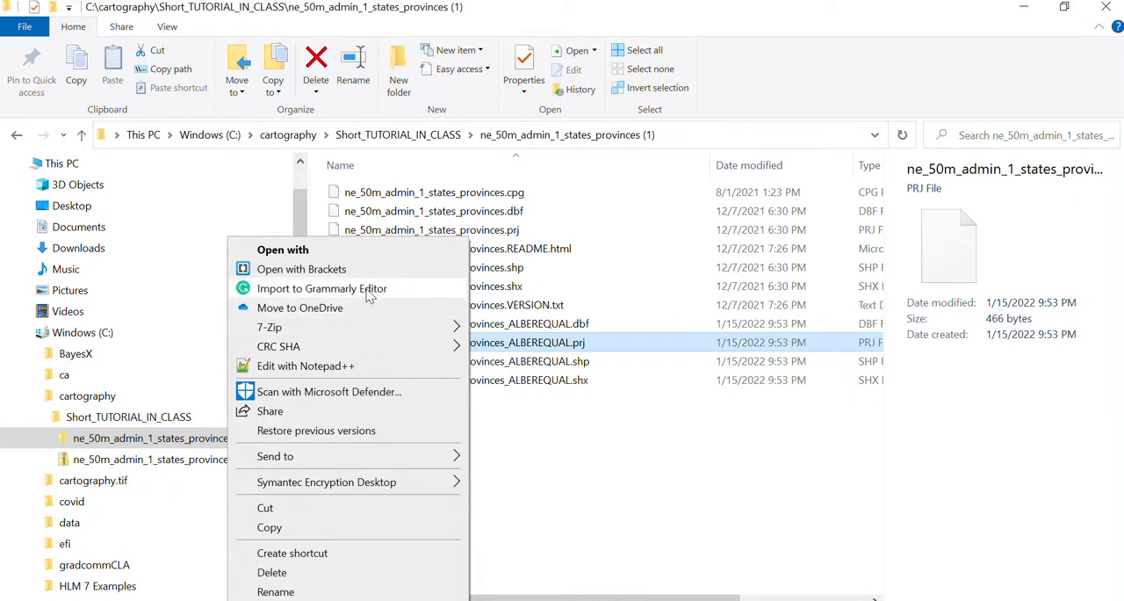
left_click(350, 366)
left_click_drag(486, 373, 520, 109)
left_click(634, 168)
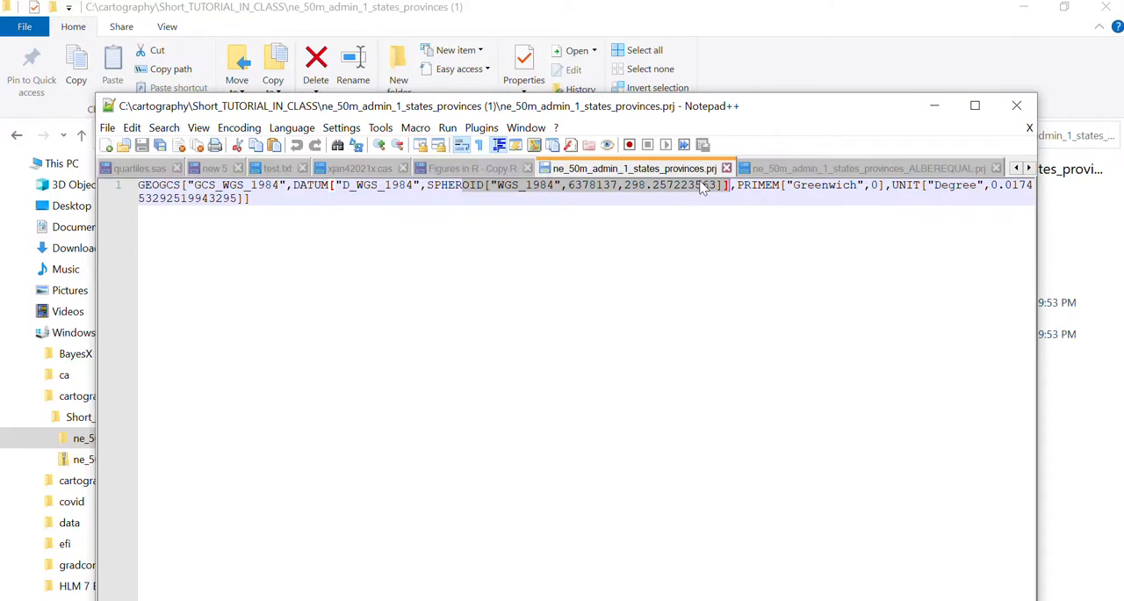
left_click(800, 171)
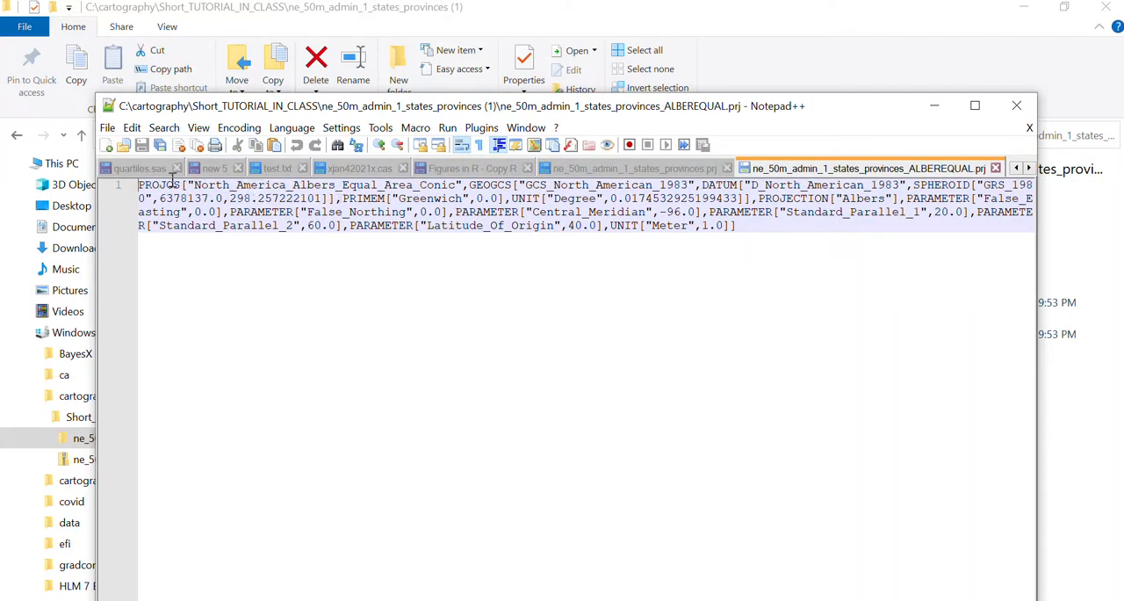
Highlight the entire projection definition in ne_50m_admin_1_states_provinces_ALBEREQUAL.prj and examine its Albers parameters
left_click_drag(169, 184, 103, 176)
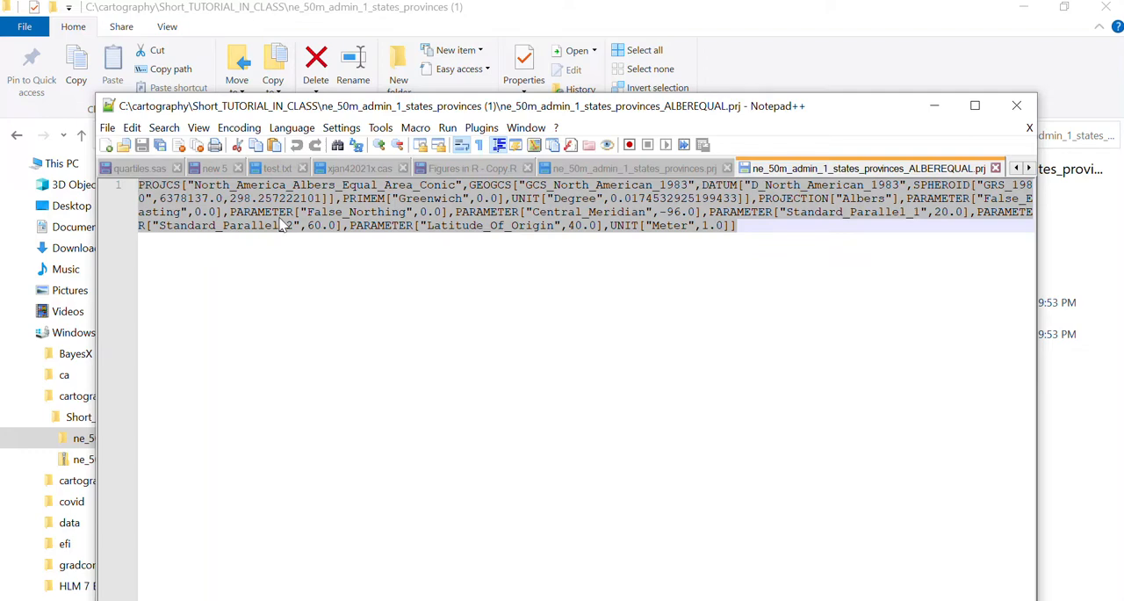
left_click_drag(650, 113, 658, 296)
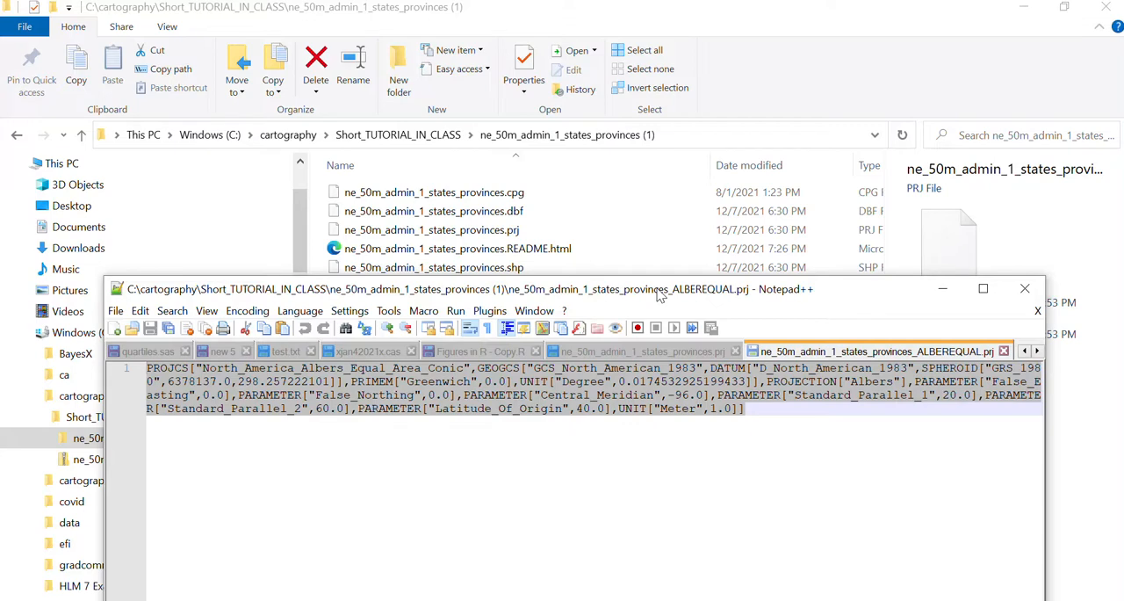
left_click_drag(599, 295, 584, 45)
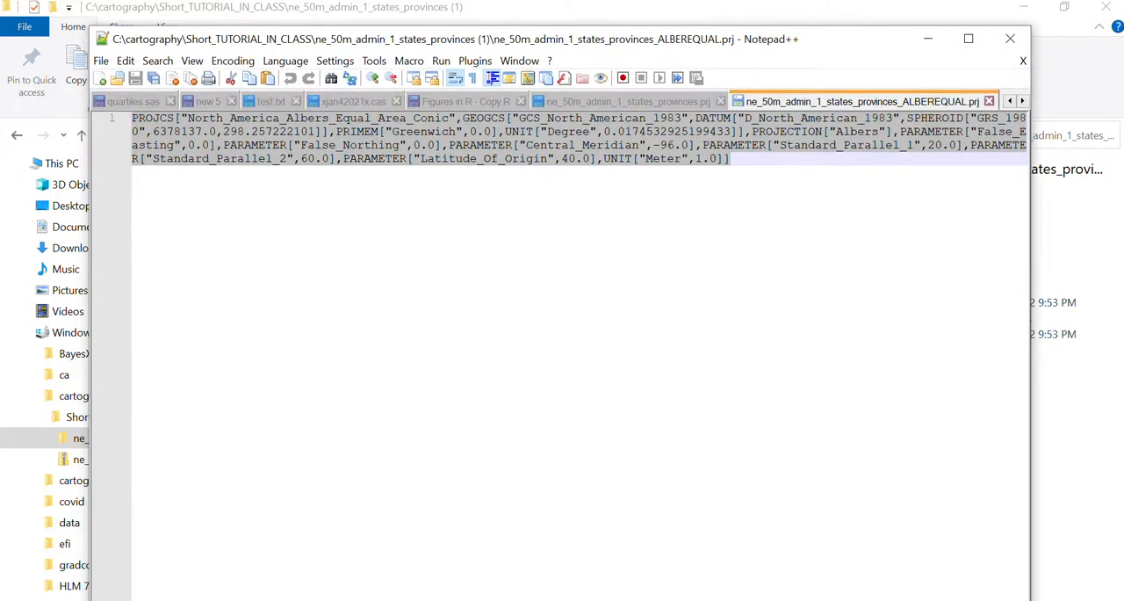